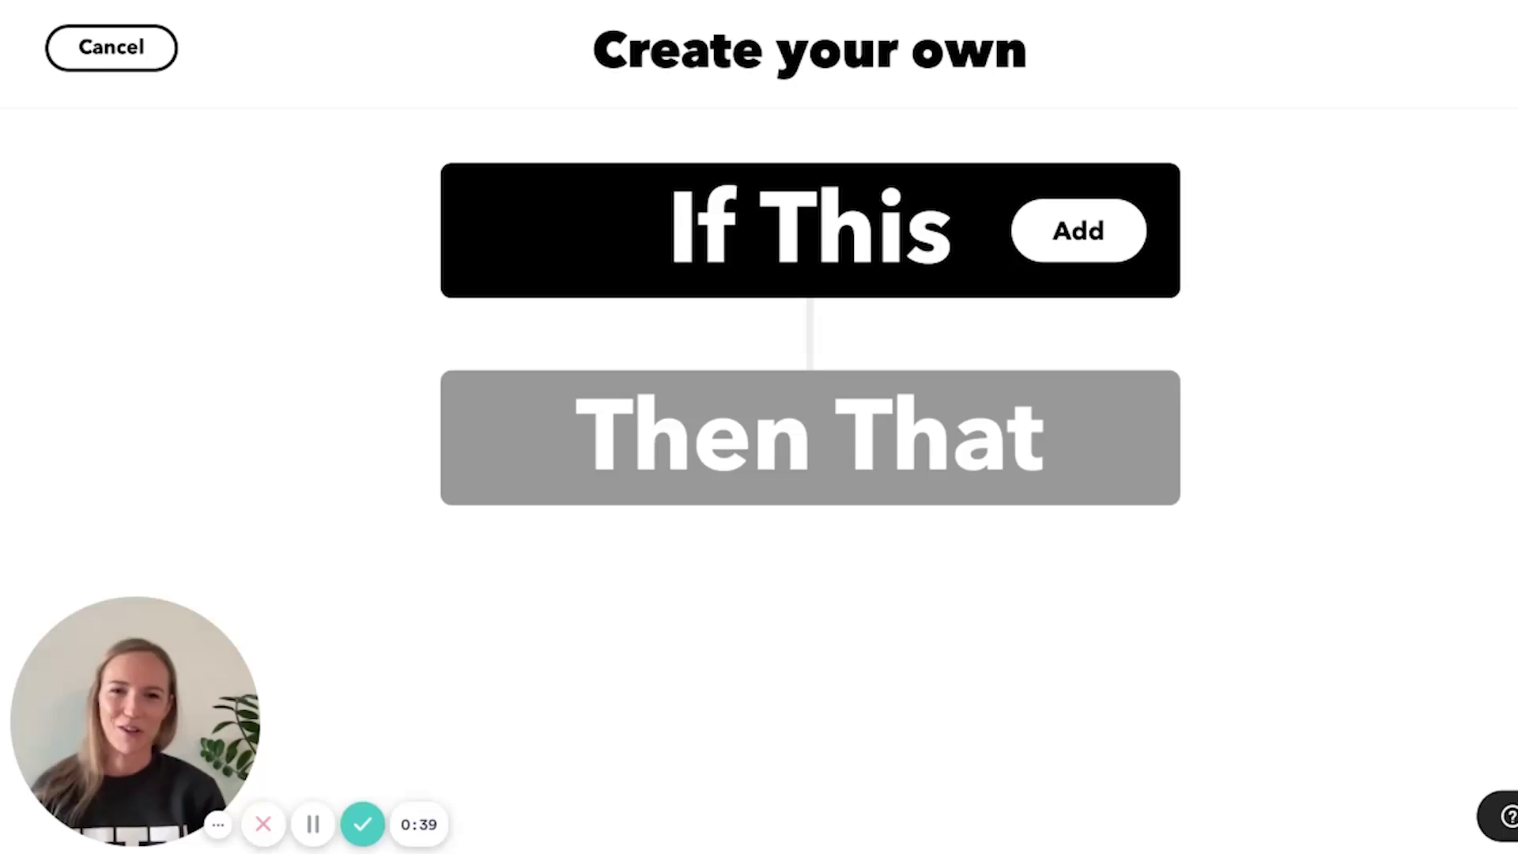
- Choose Webhooks 'Receive a web request' as the applet's If trigger
left_click(972, 244)
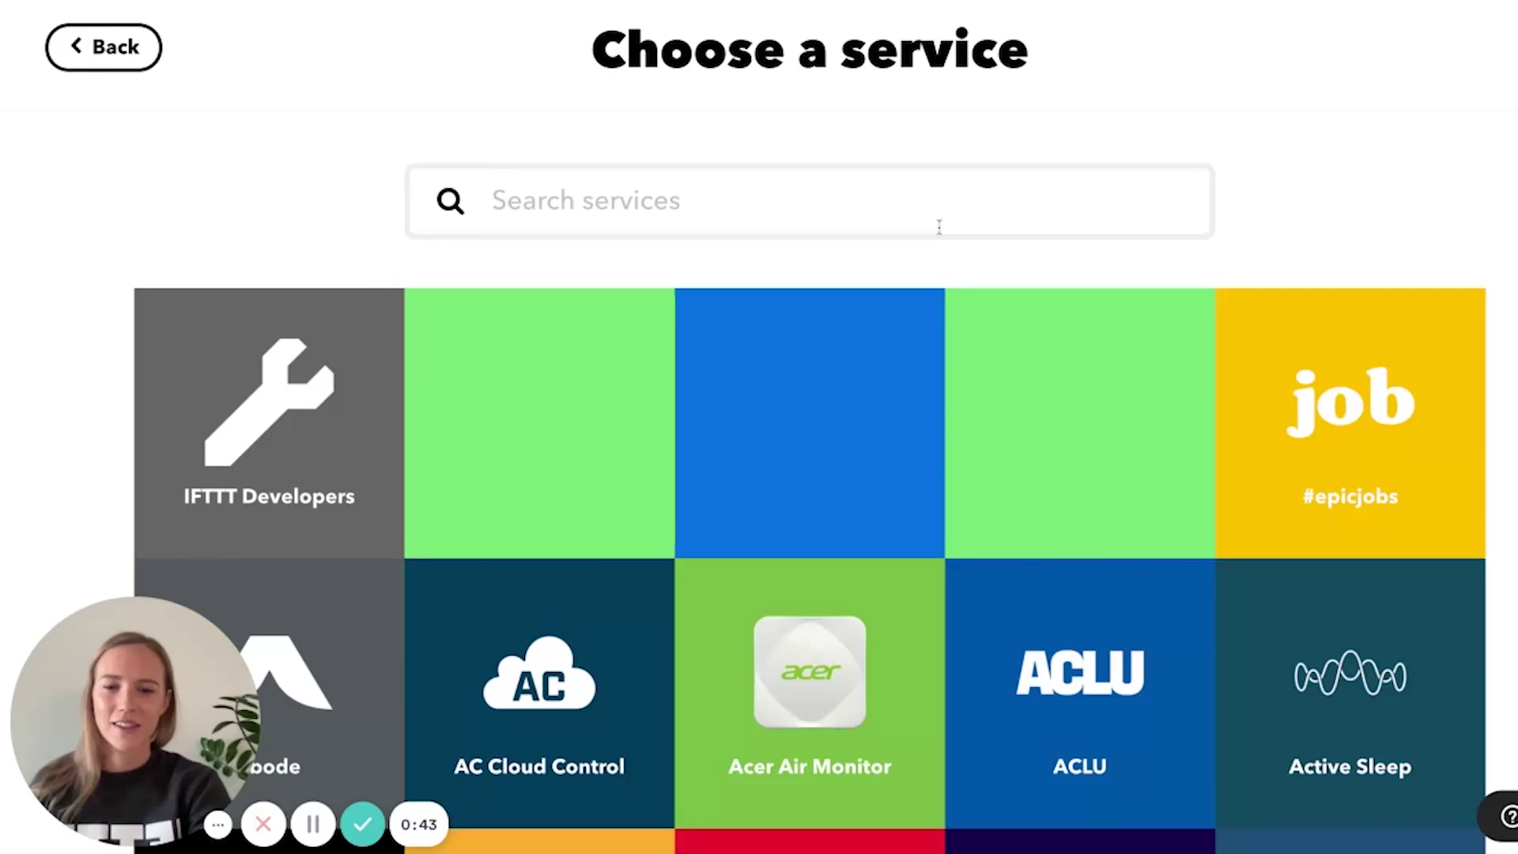
type("web")
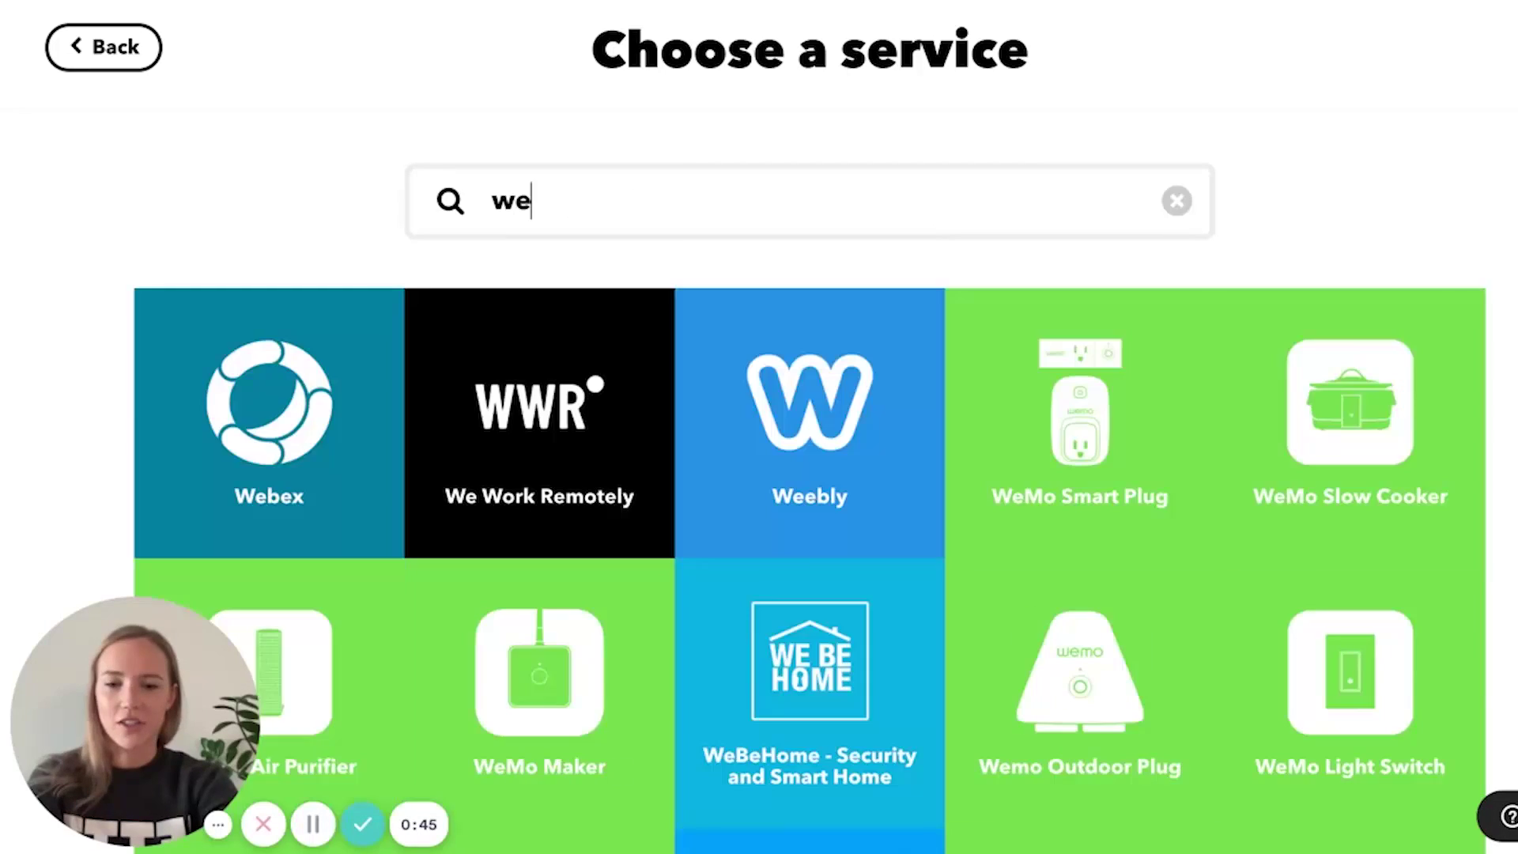
left_click(1049, 457)
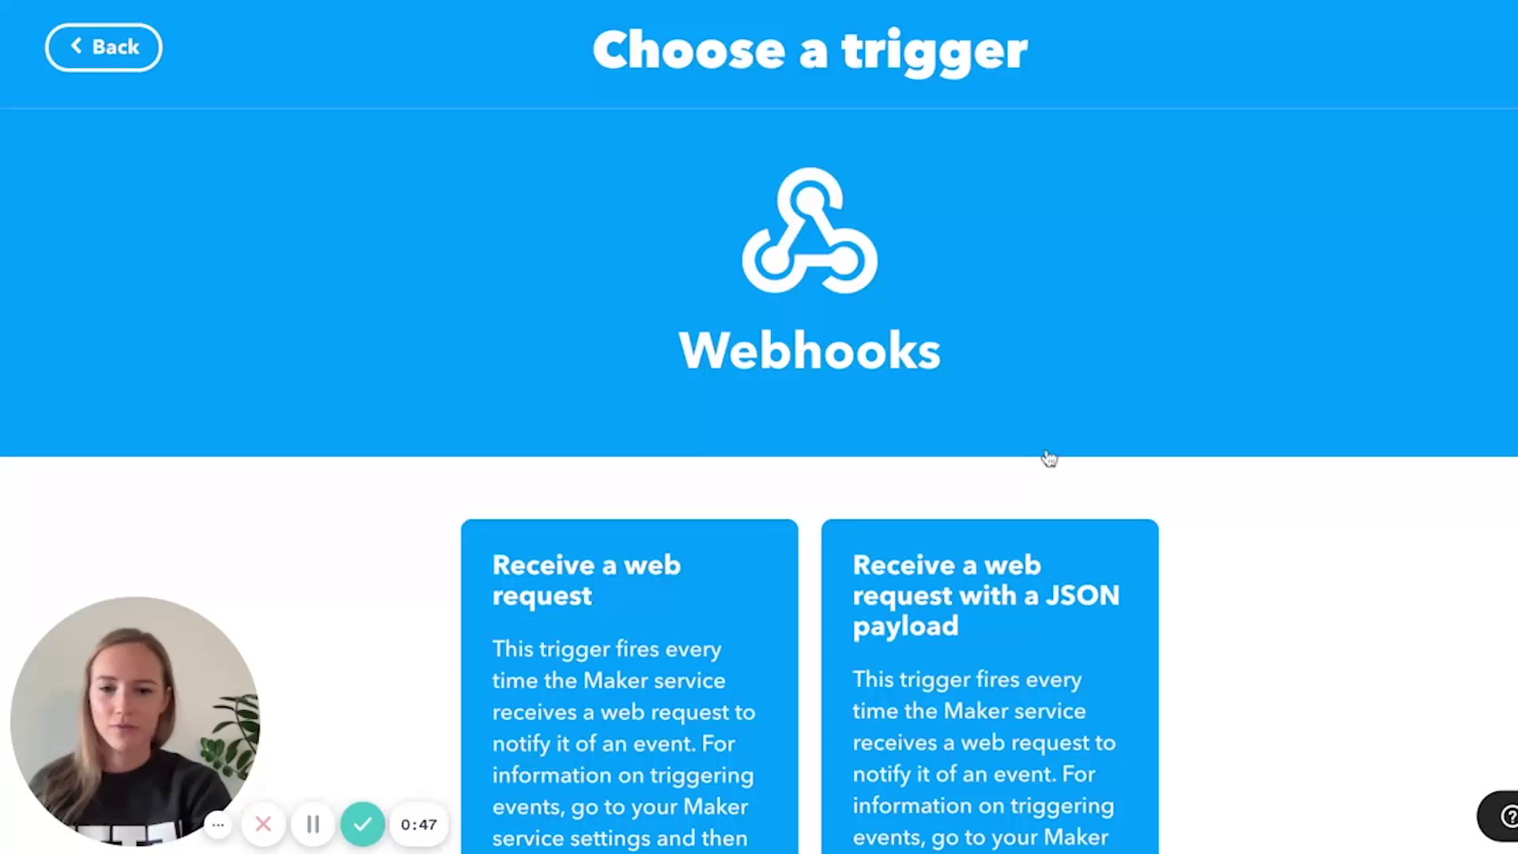
scroll(1049, 457, "down", 2)
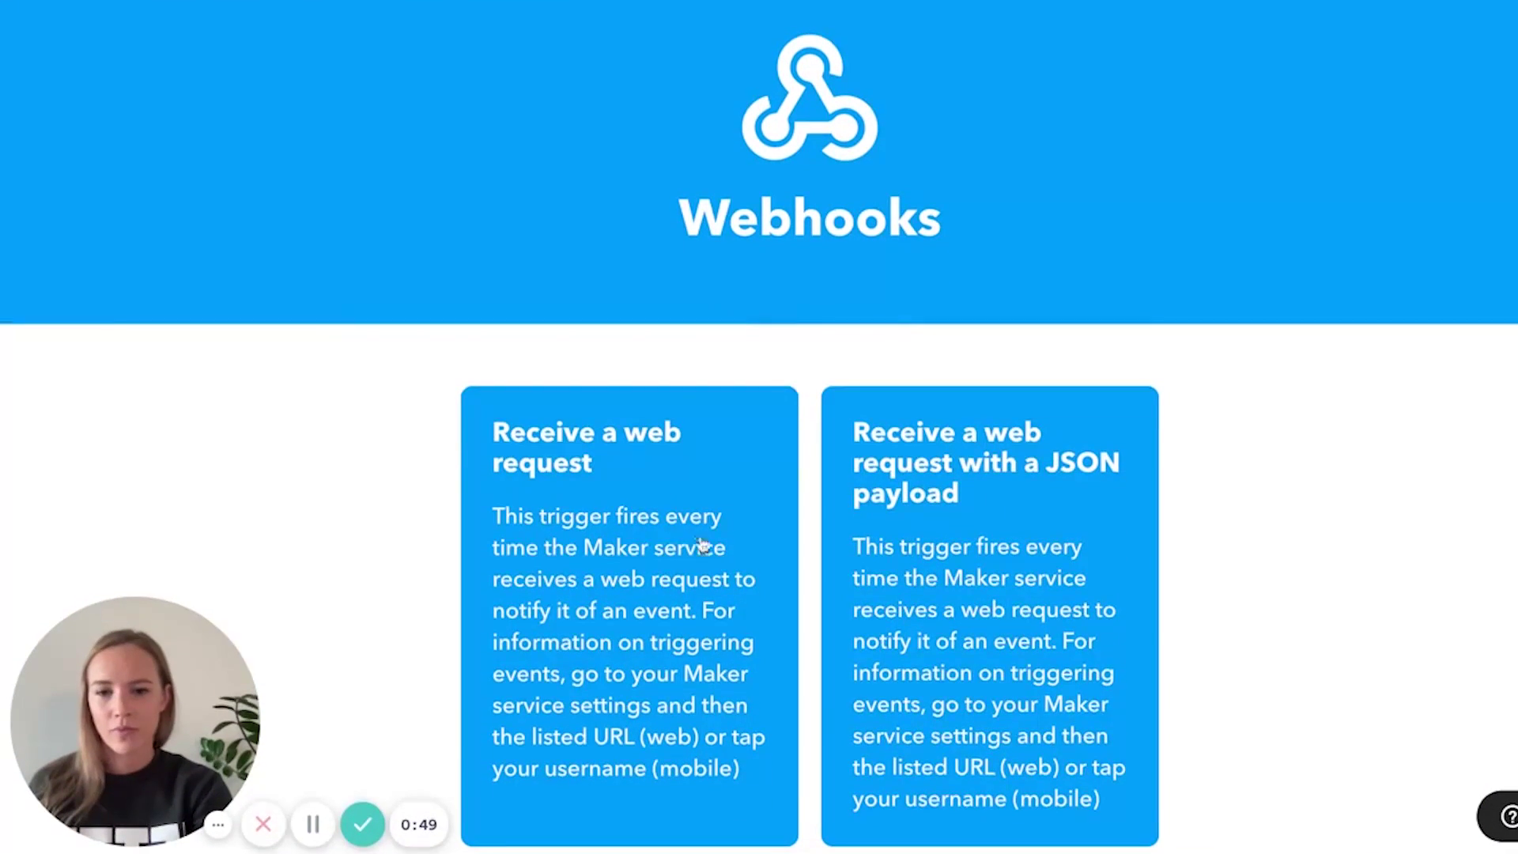
left_click(646, 555)
- Set the event name to start_session and create the trigger
left_click(646, 555)
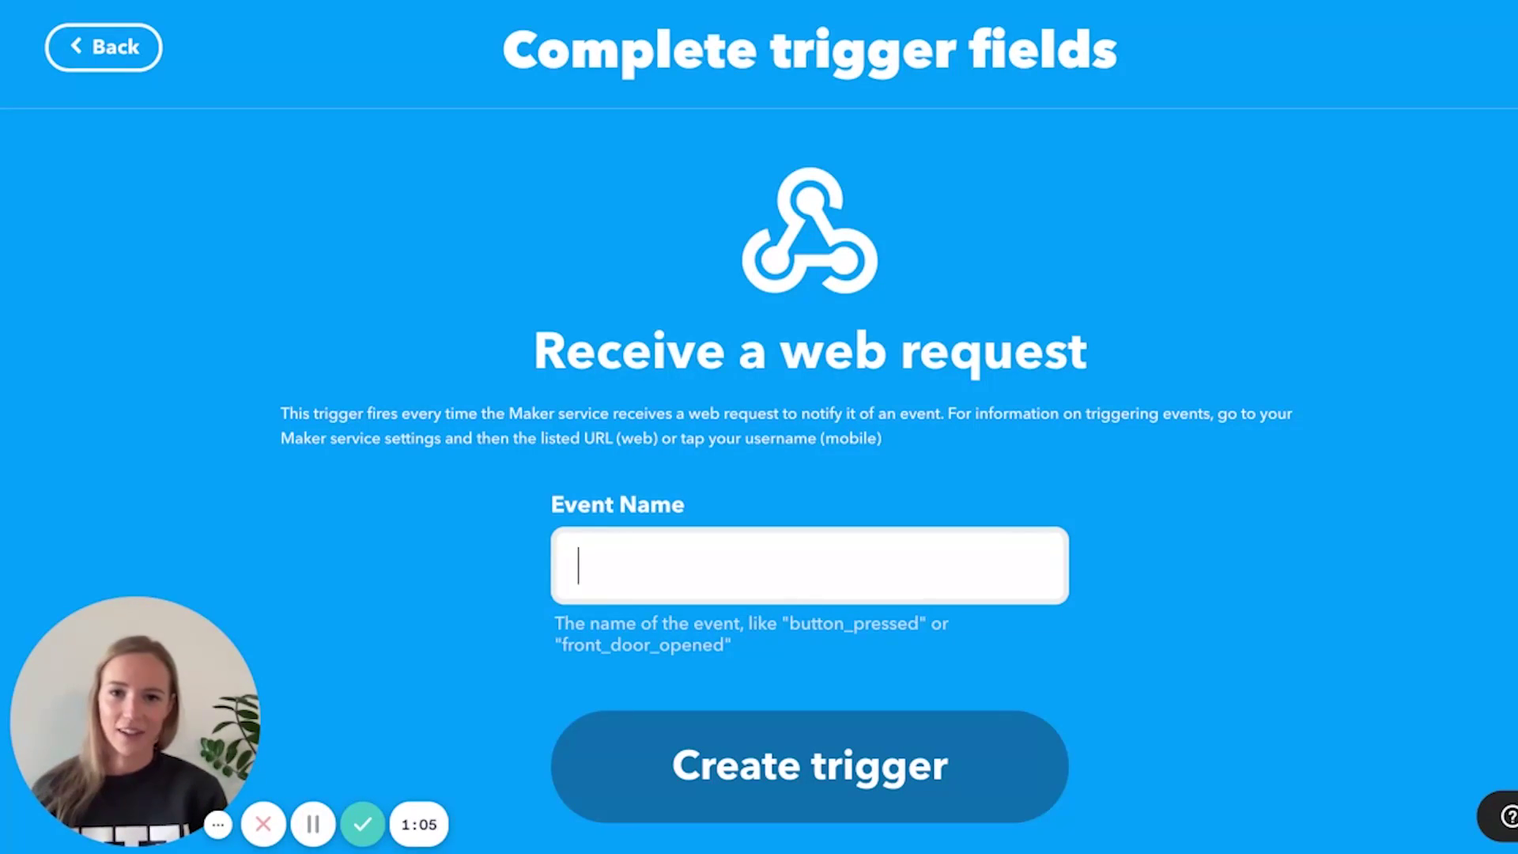
type("start-session")
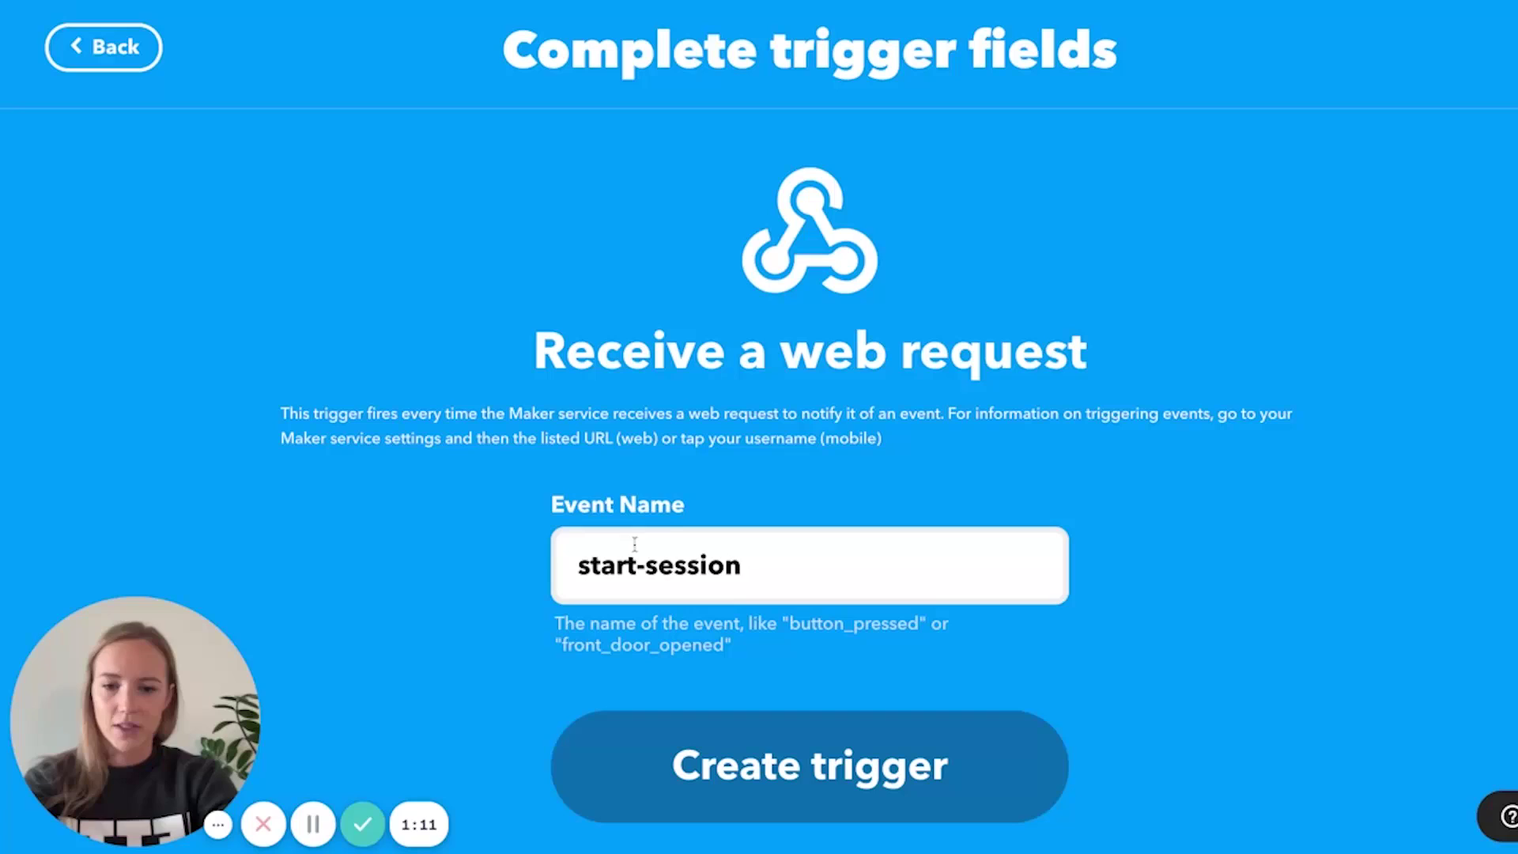
left_click(647, 565)
key("BackSpace")
type("_")
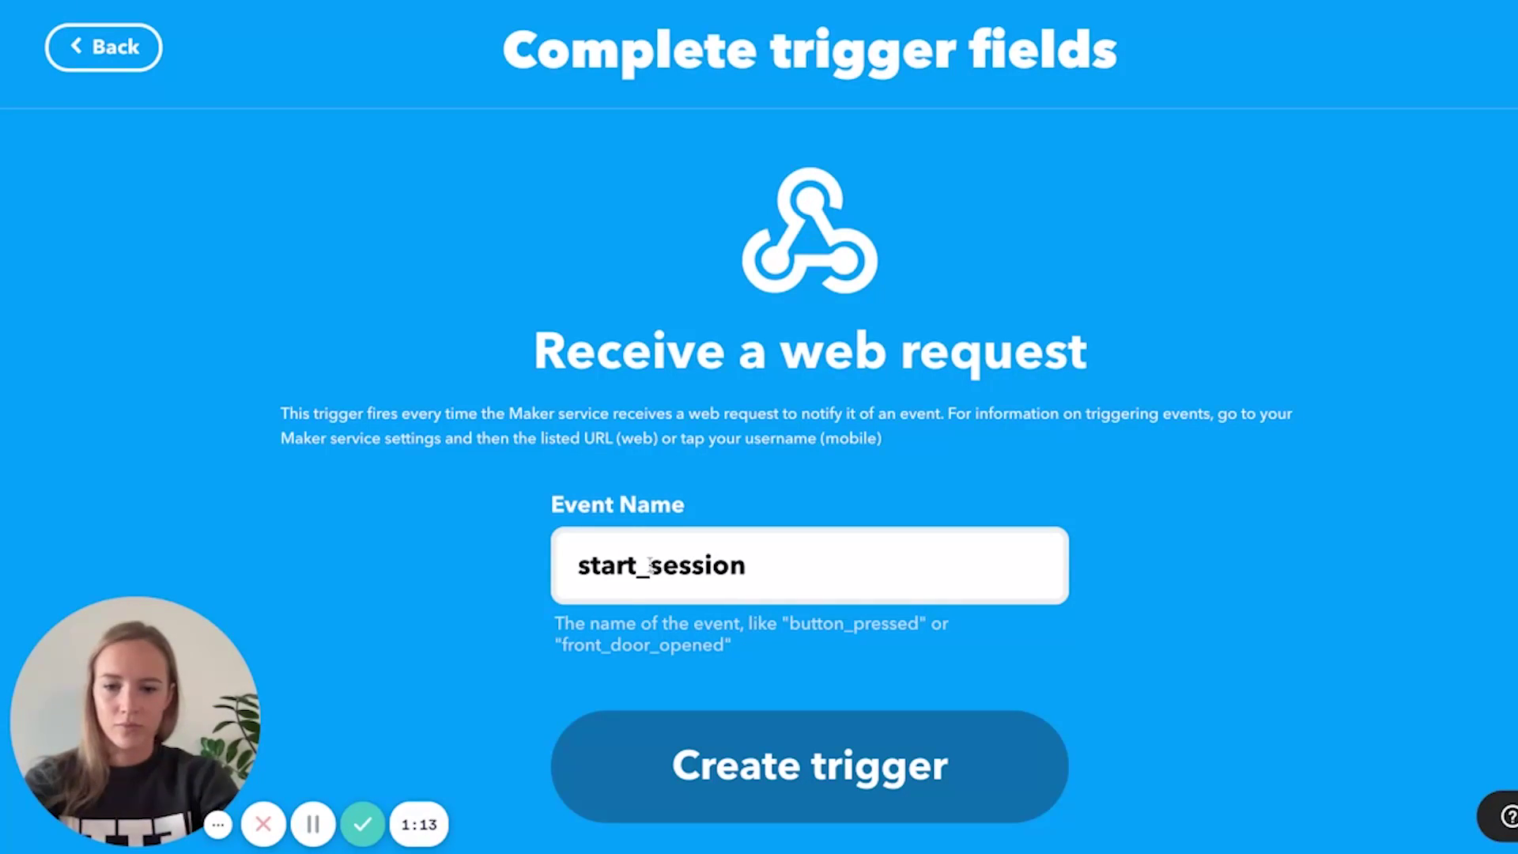
left_click(751, 763)
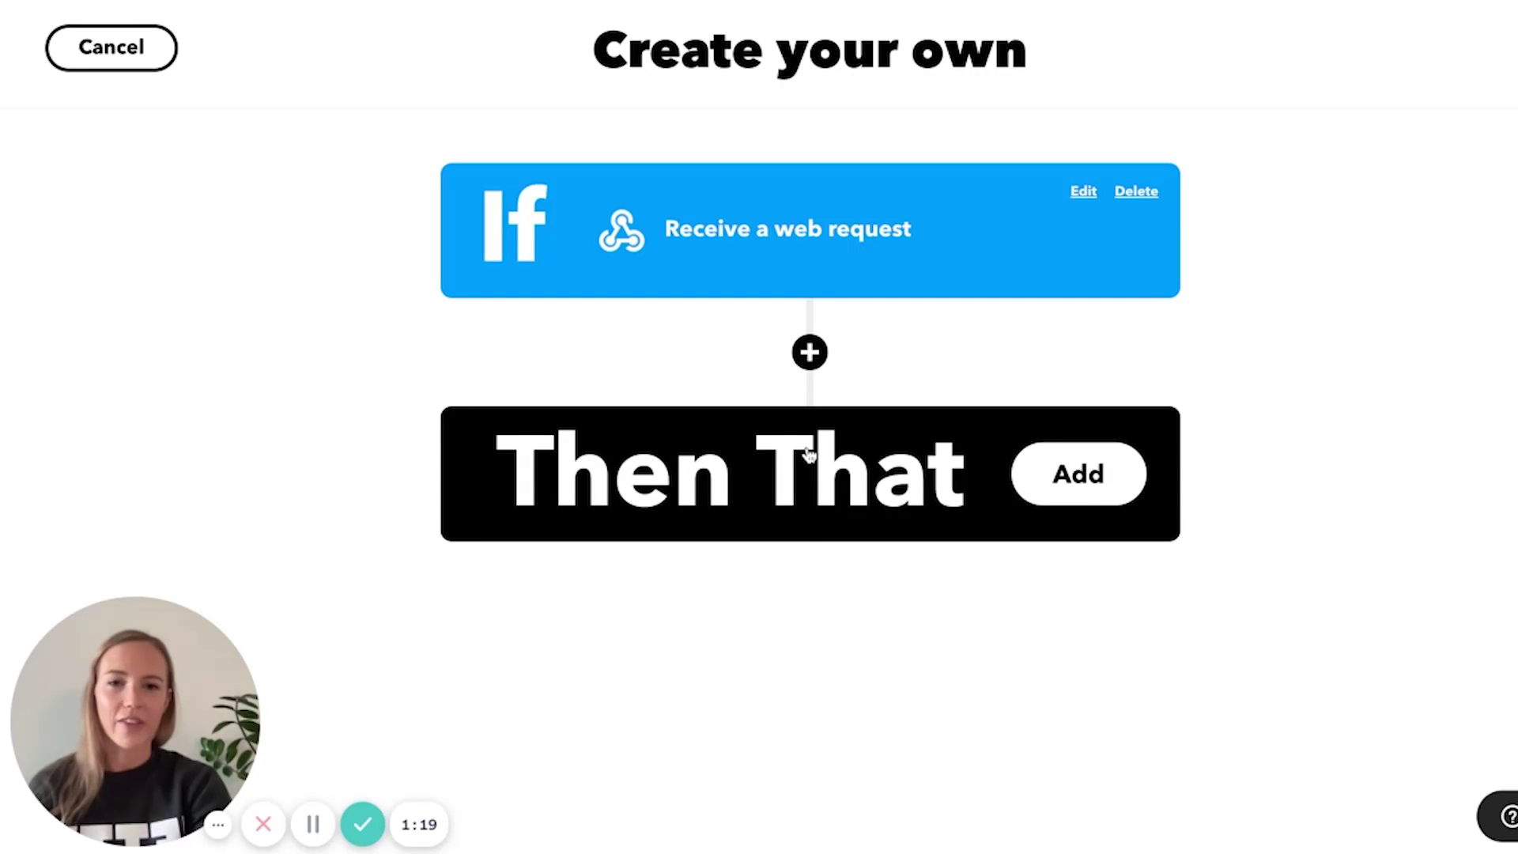
- Add a RescueTime 'Start a FocusTime session' action with a 30-minute duration
left_click(811, 453)
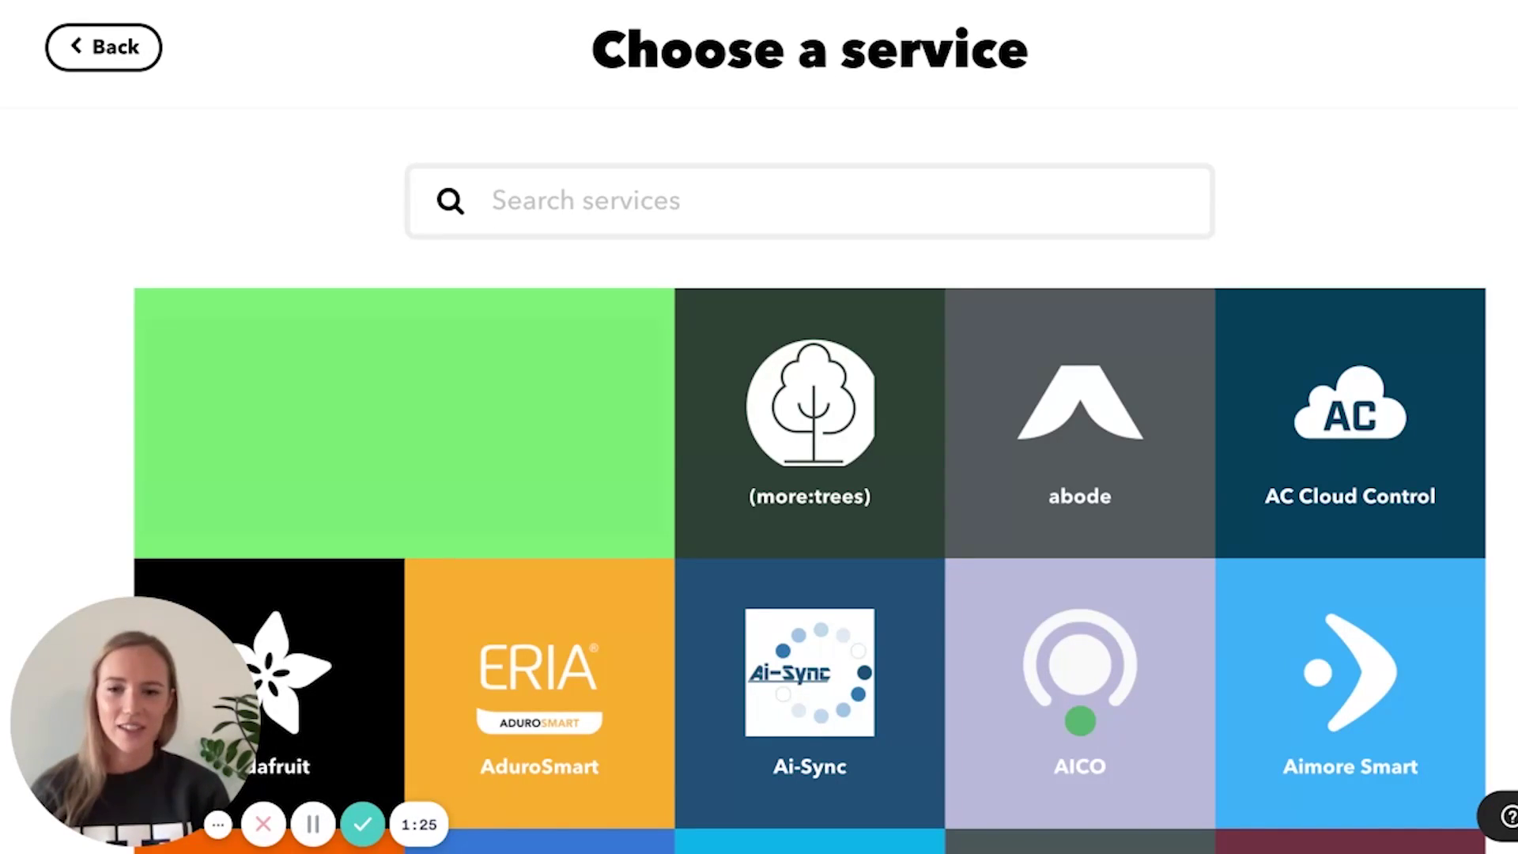
type("res")
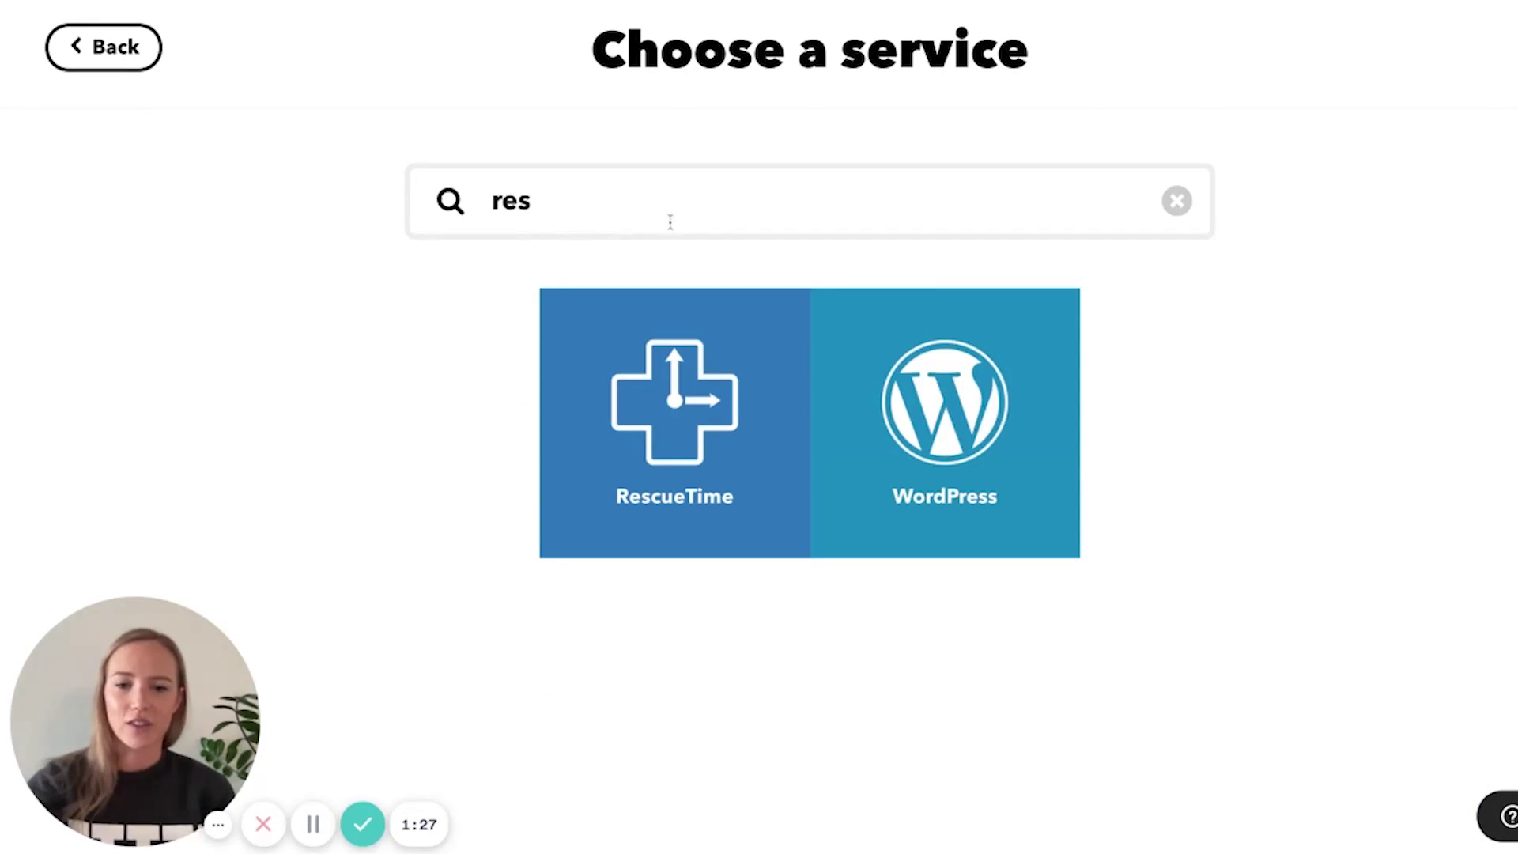
left_click(695, 407)
scroll(695, 407, "down", 2)
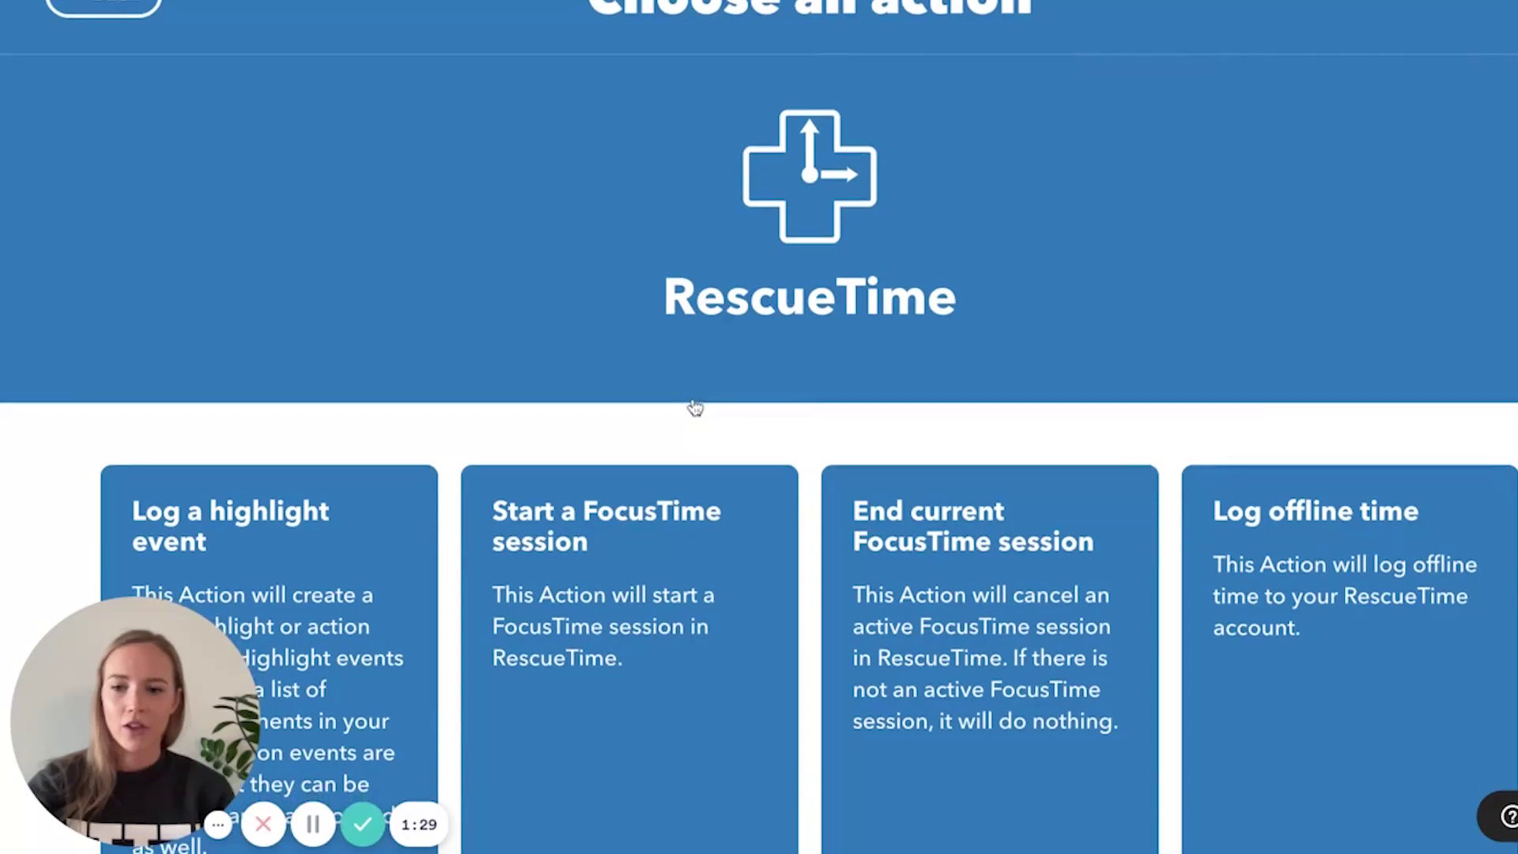
left_click(691, 458)
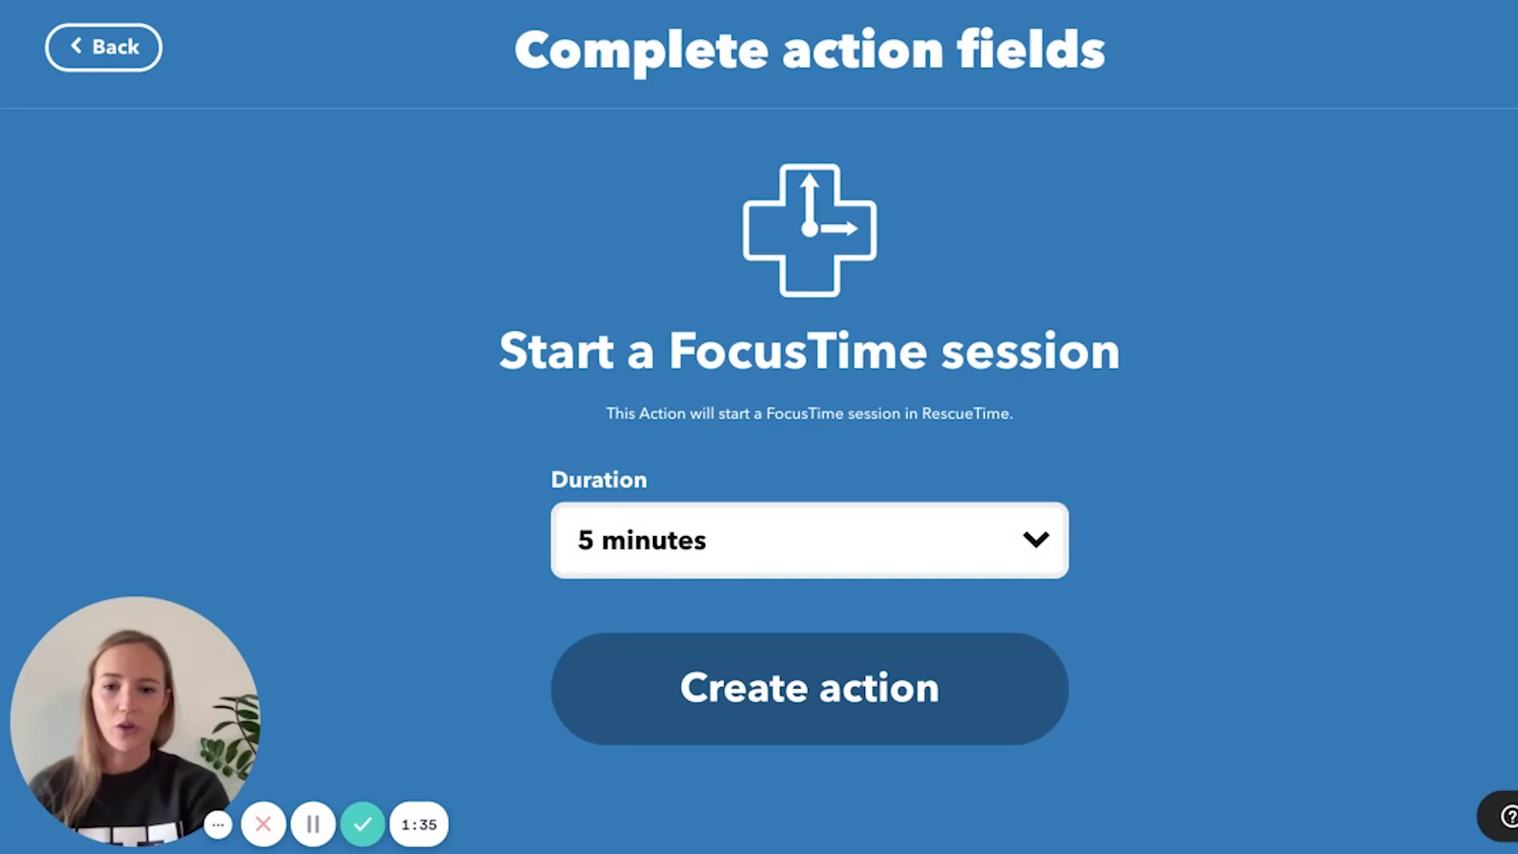
left_click(698, 631)
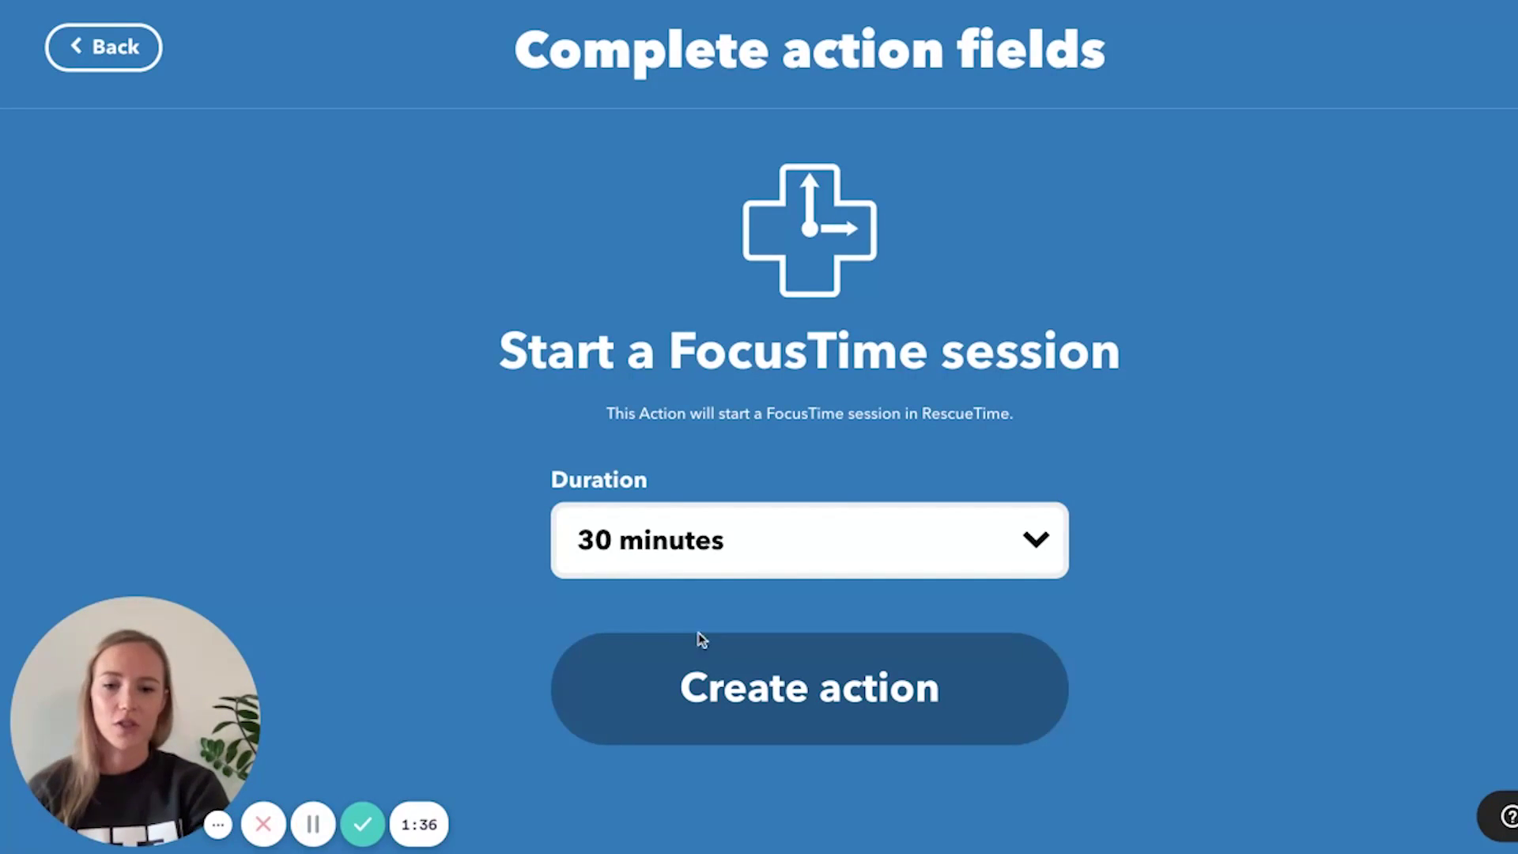
left_click(735, 685)
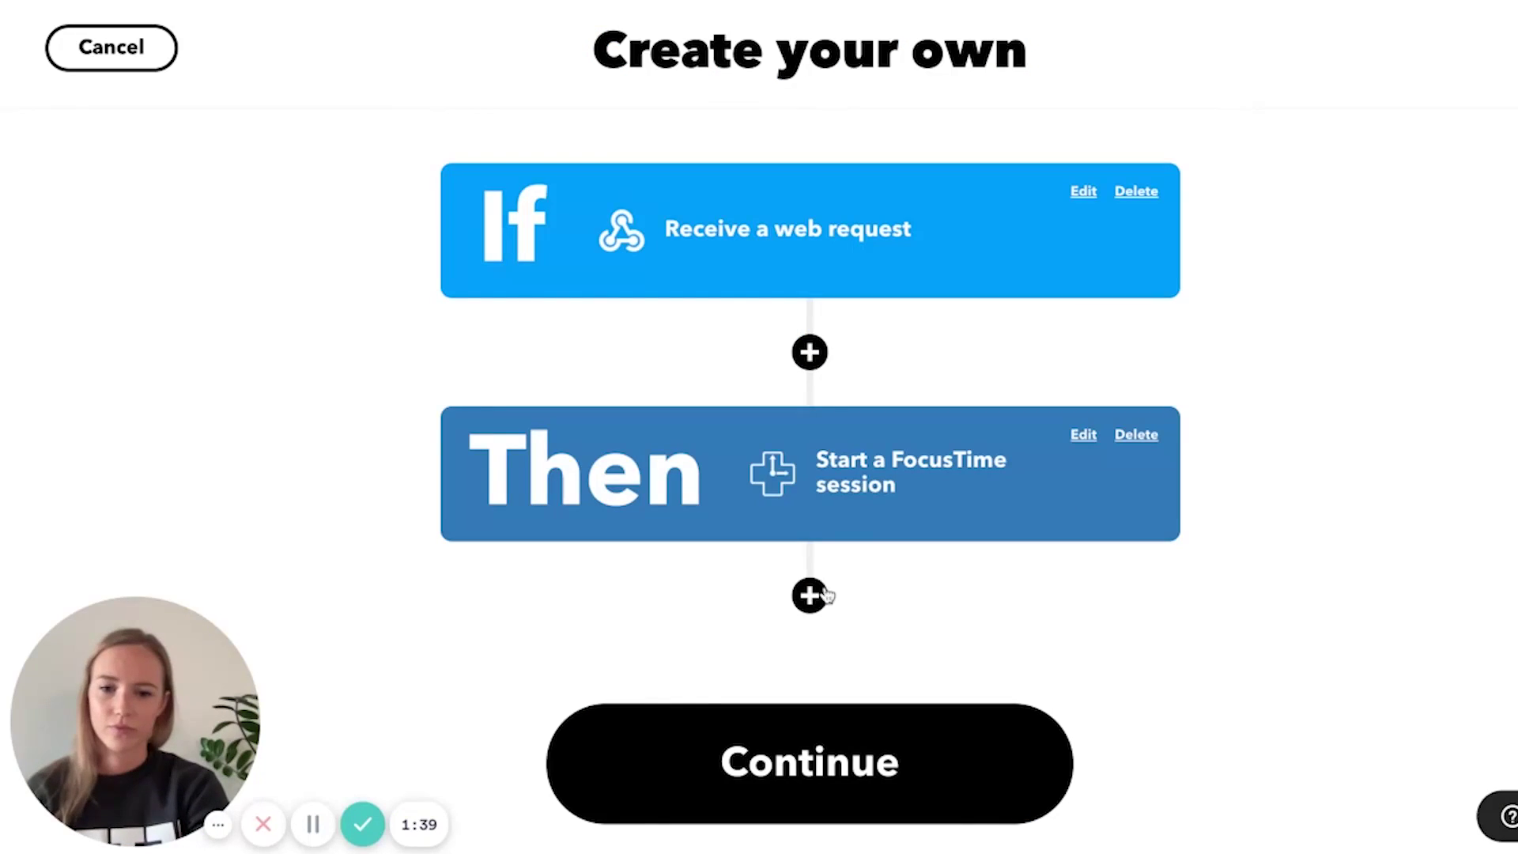
- Add a Google Calendar 'Quick add event' action after the FocusTime step
left_click(811, 595)
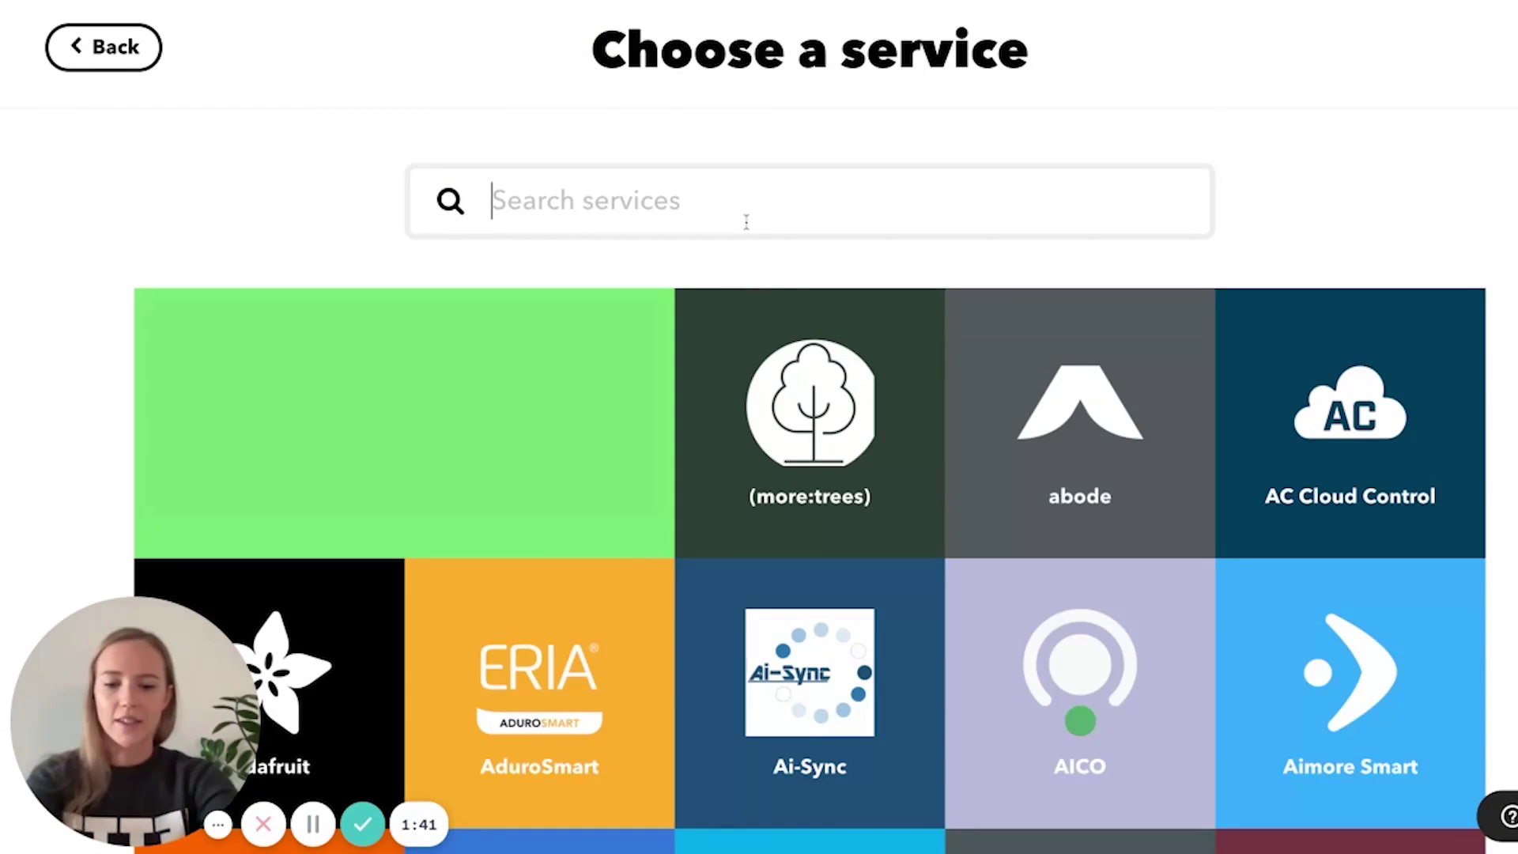
type("goog")
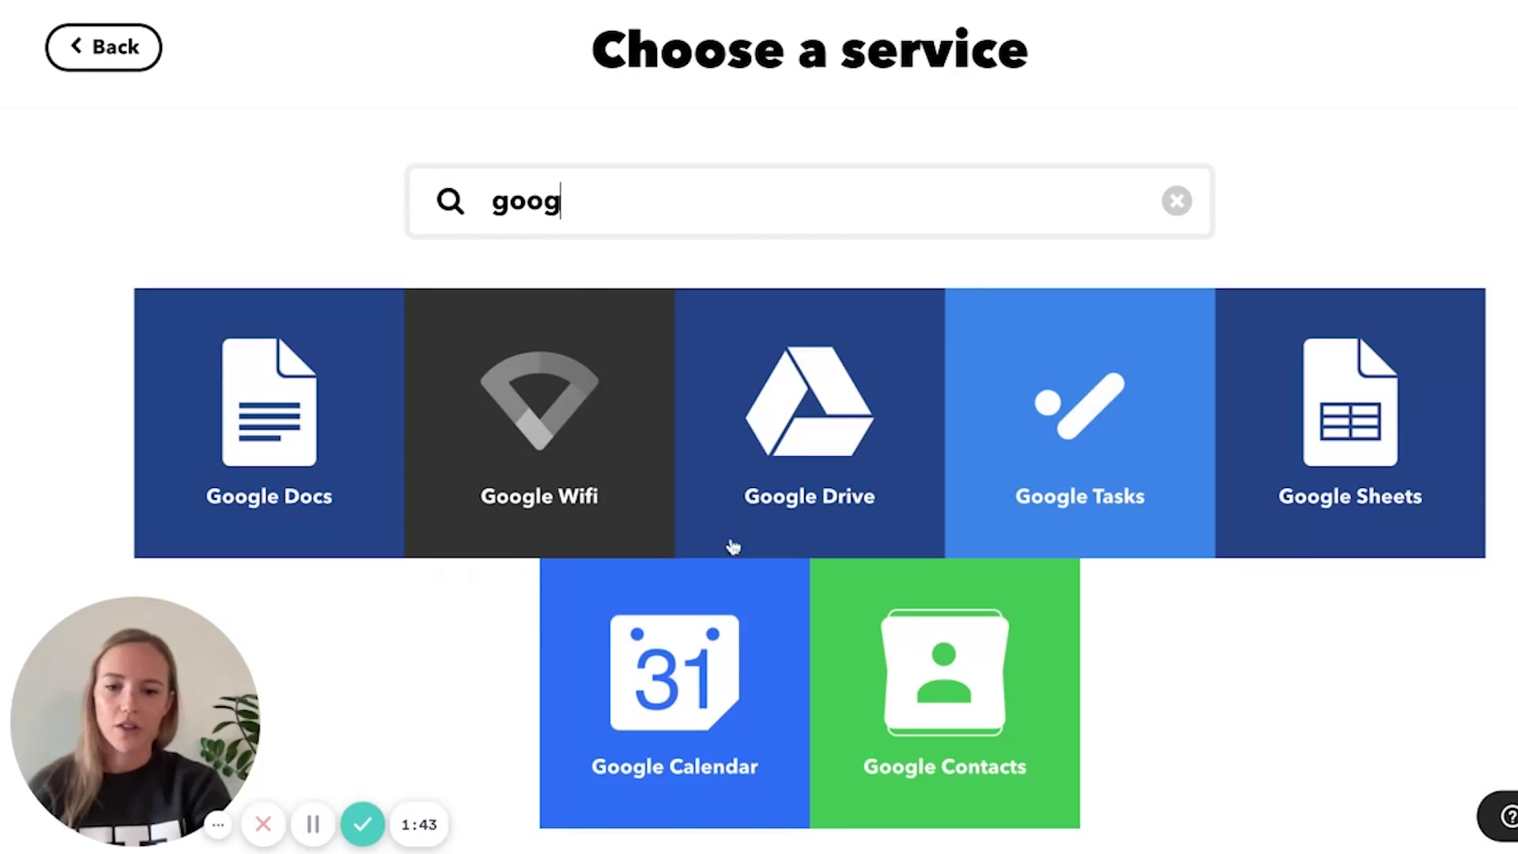
left_click(724, 624)
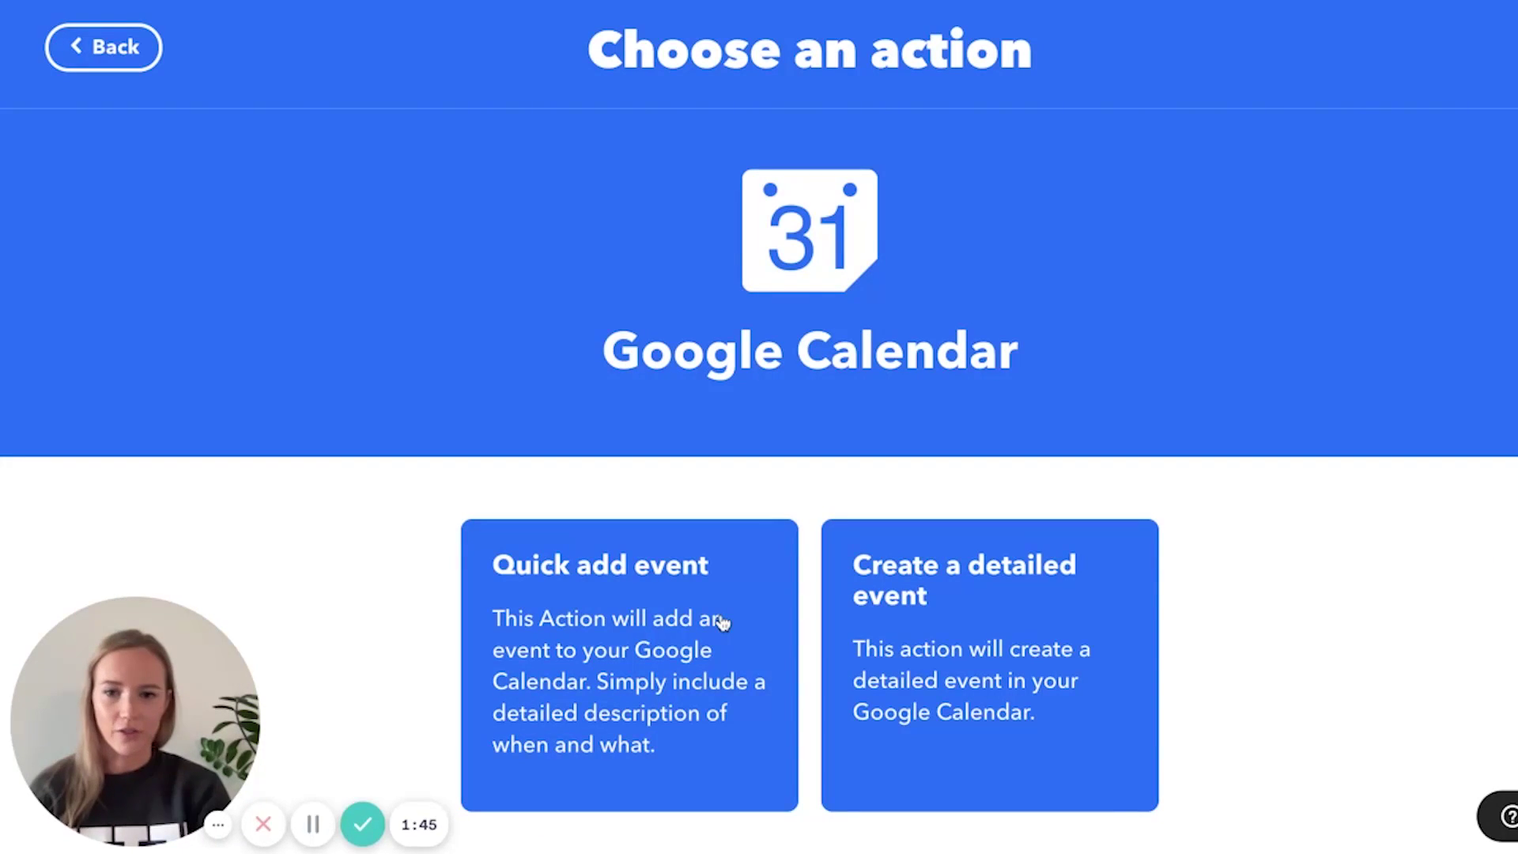
left_click(724, 623)
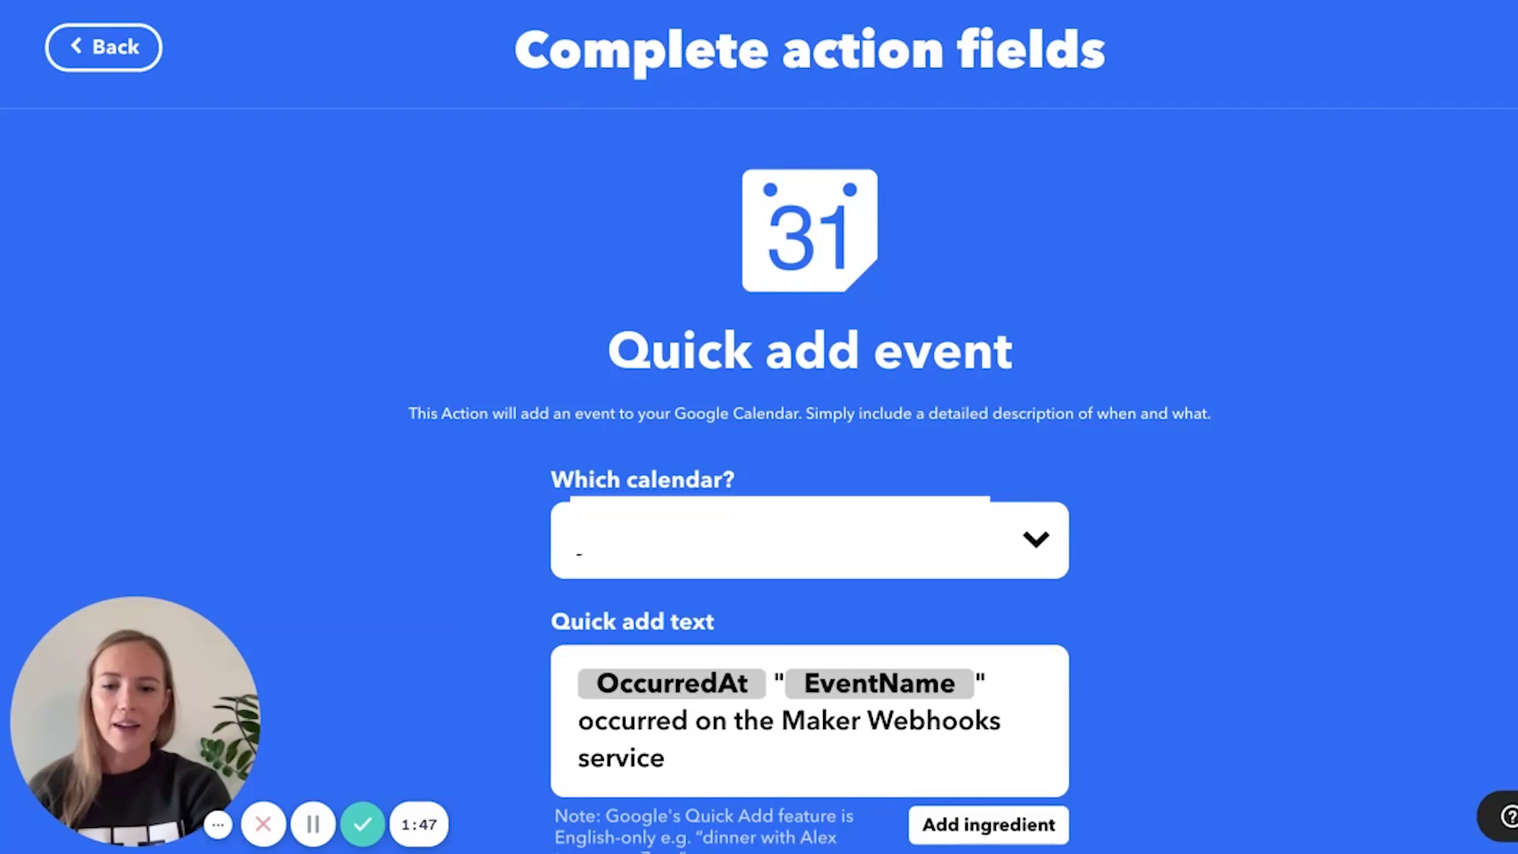
scroll(759, 427, "down", 2)
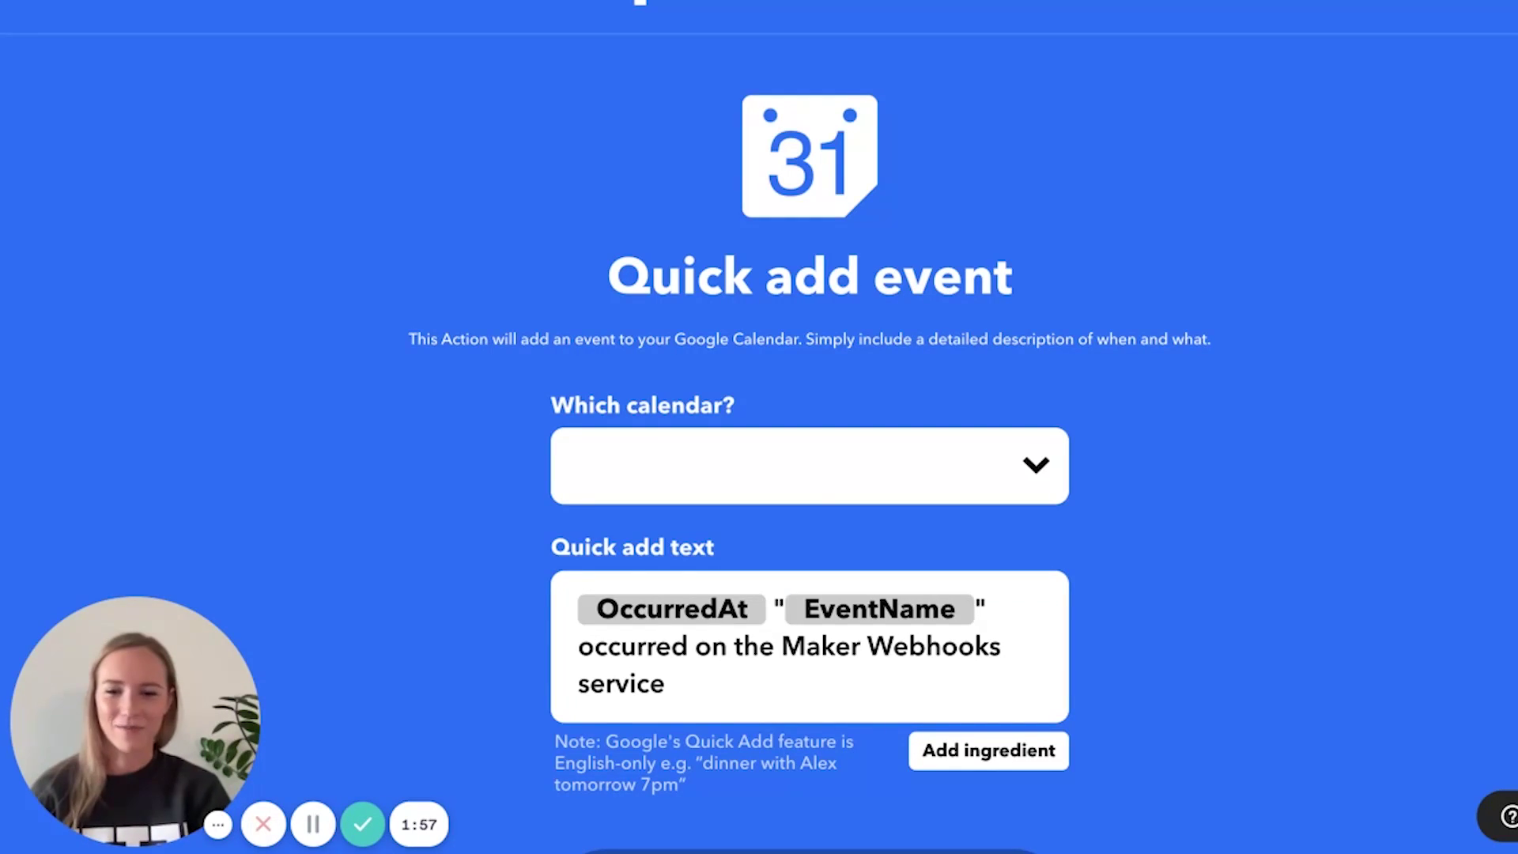
scroll(718, 580, "down", 2)
- Replace the quick add text with 'Focus session 💻' and create the action
left_click(717, 579)
key("ctrl+a")
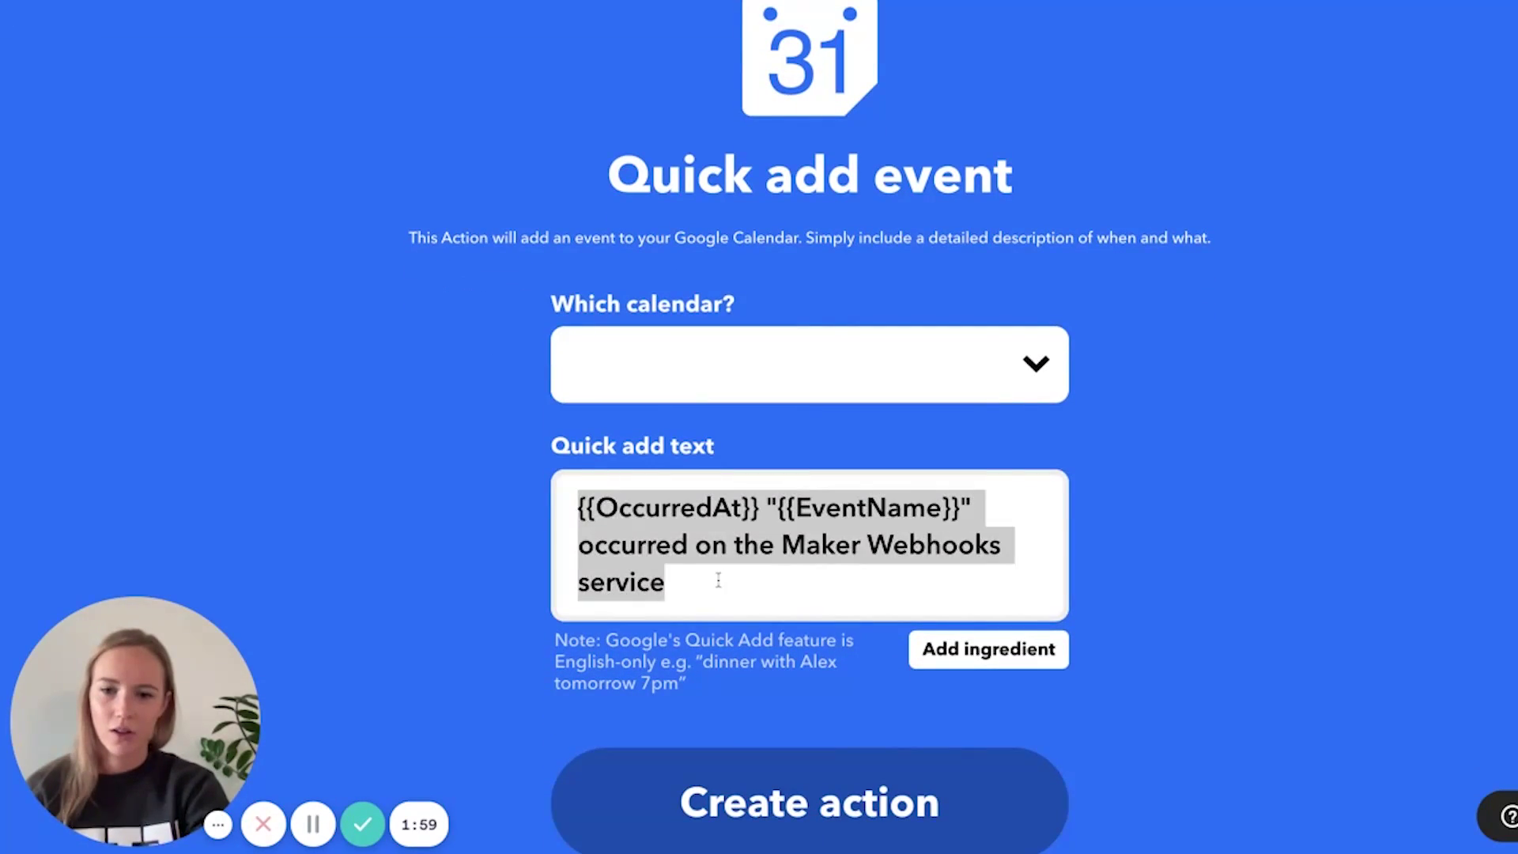
key("BackSpace")
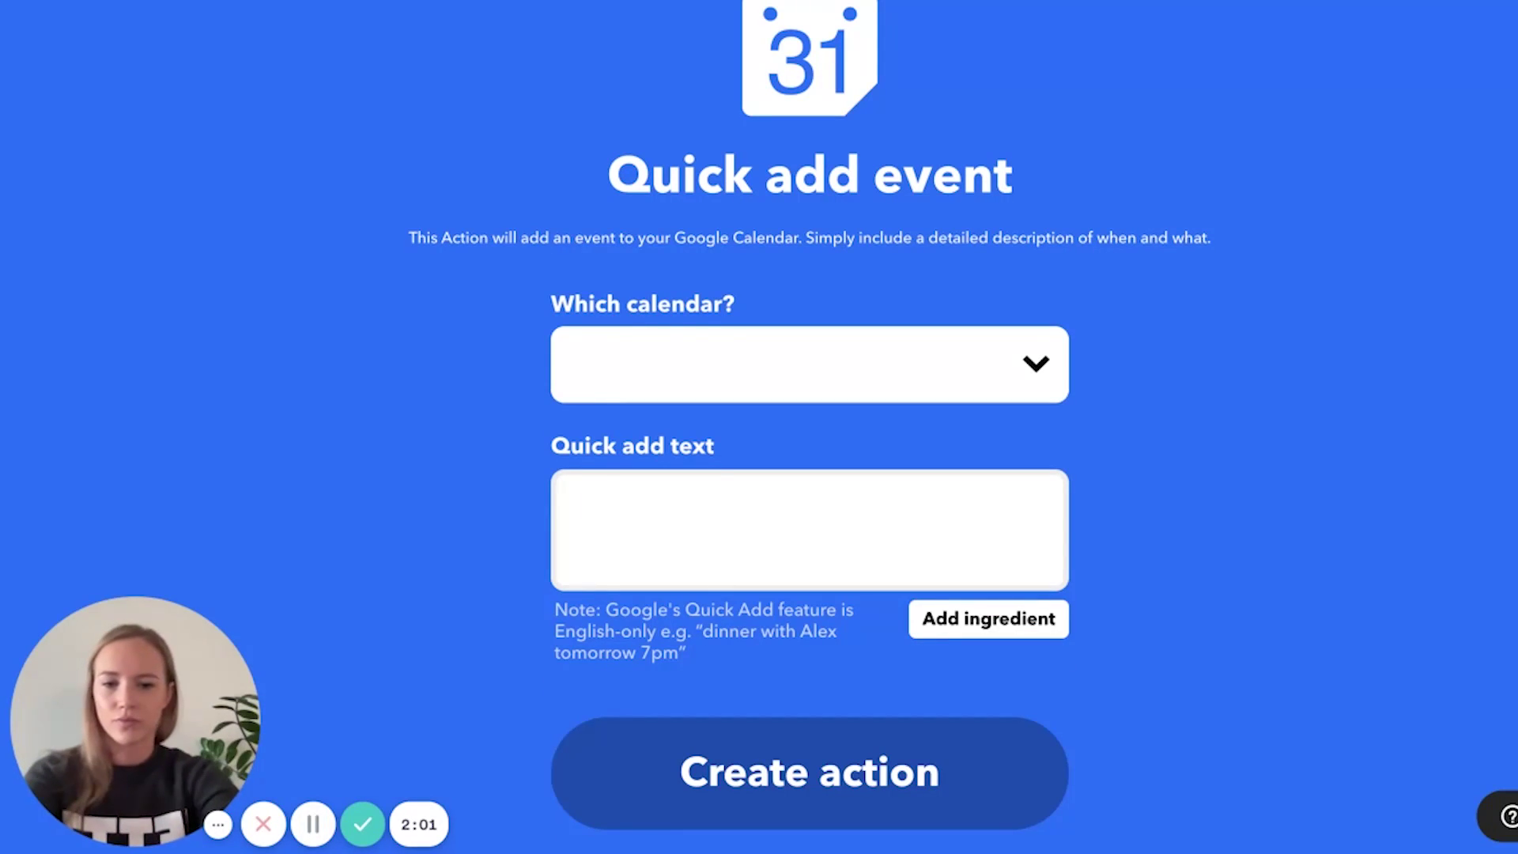
type("Focus tim")
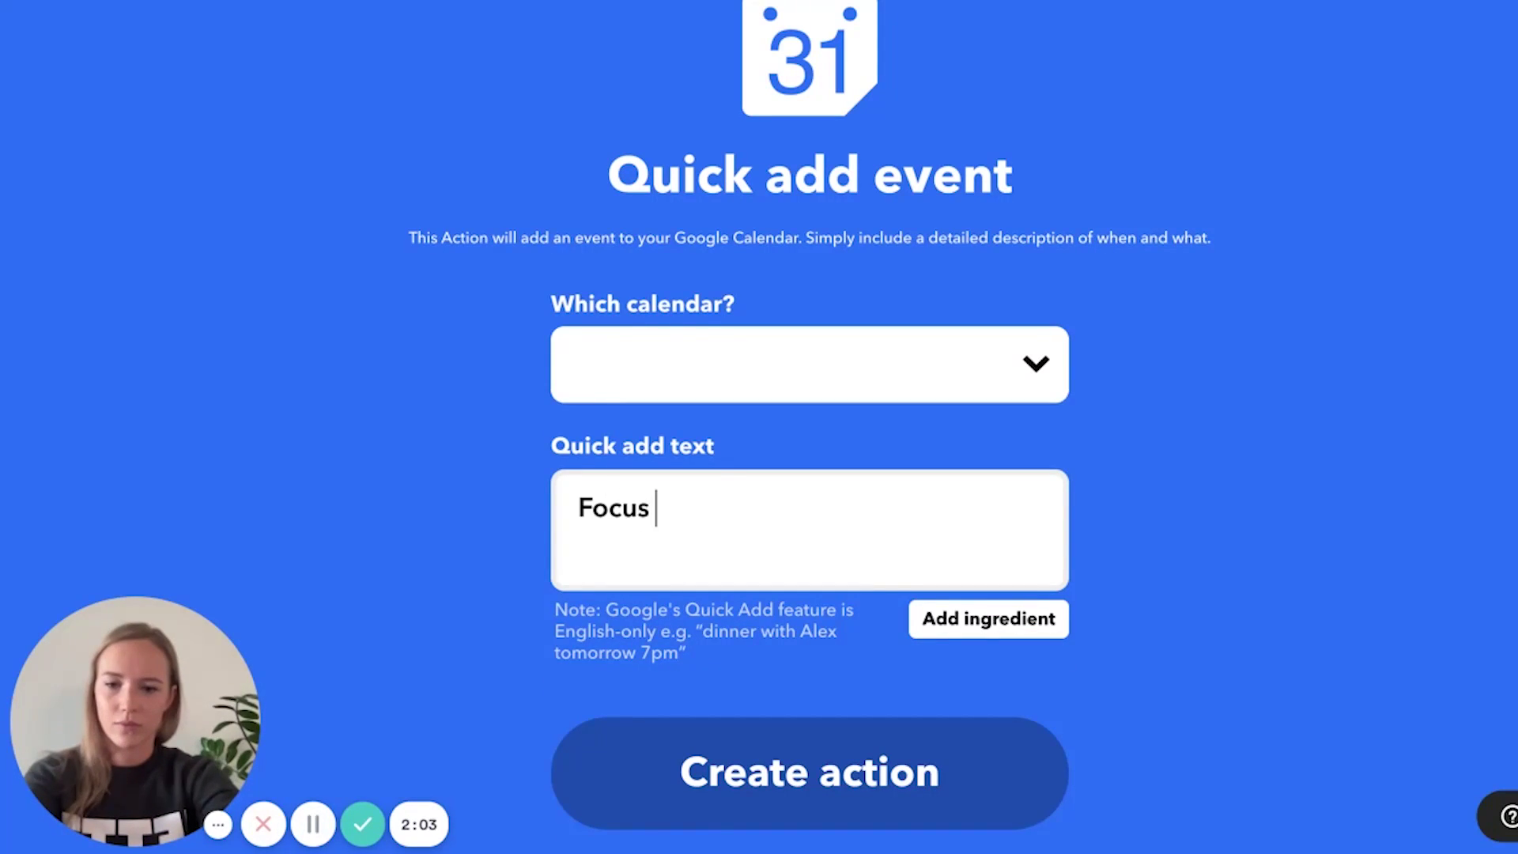
key("BackSpace")
key("BackSpace")
key("BackSpace")
type("session")
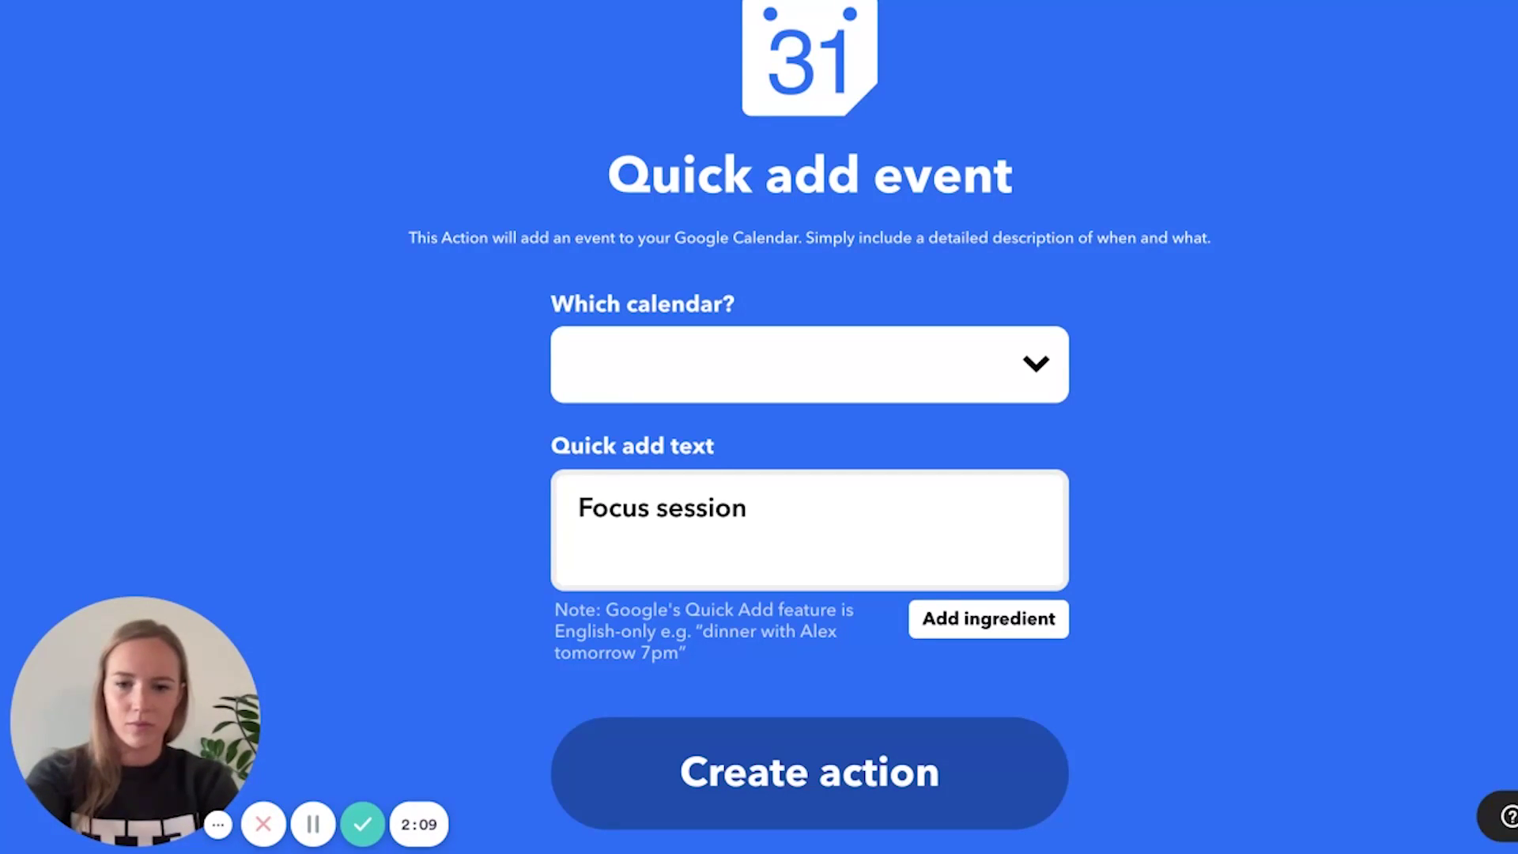
type("💻")
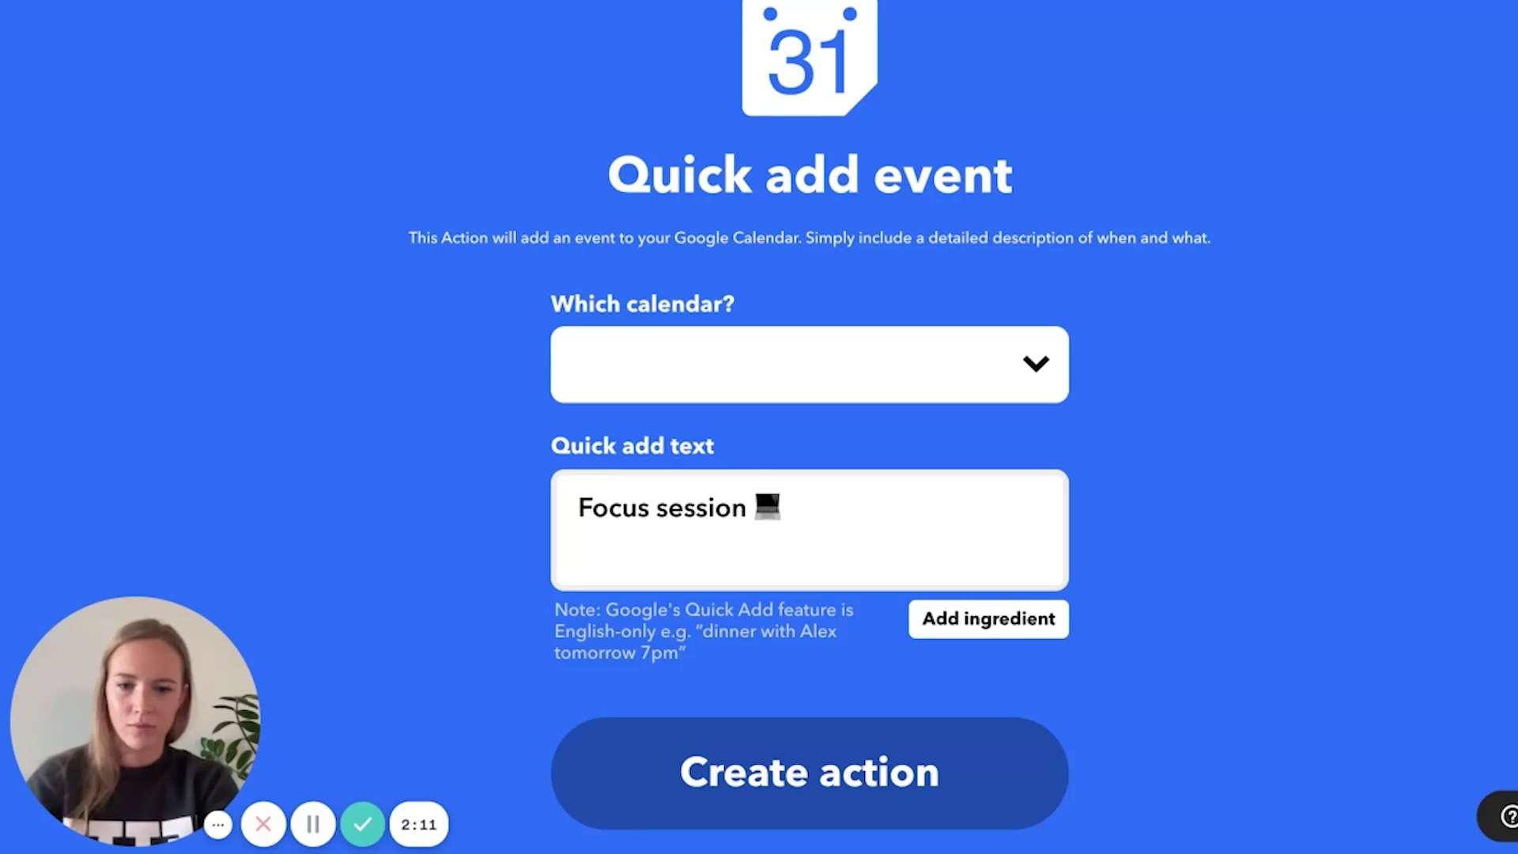
scroll(688, 736, "down", 1)
left_click(717, 781)
scroll(725, 715, "up", 2)
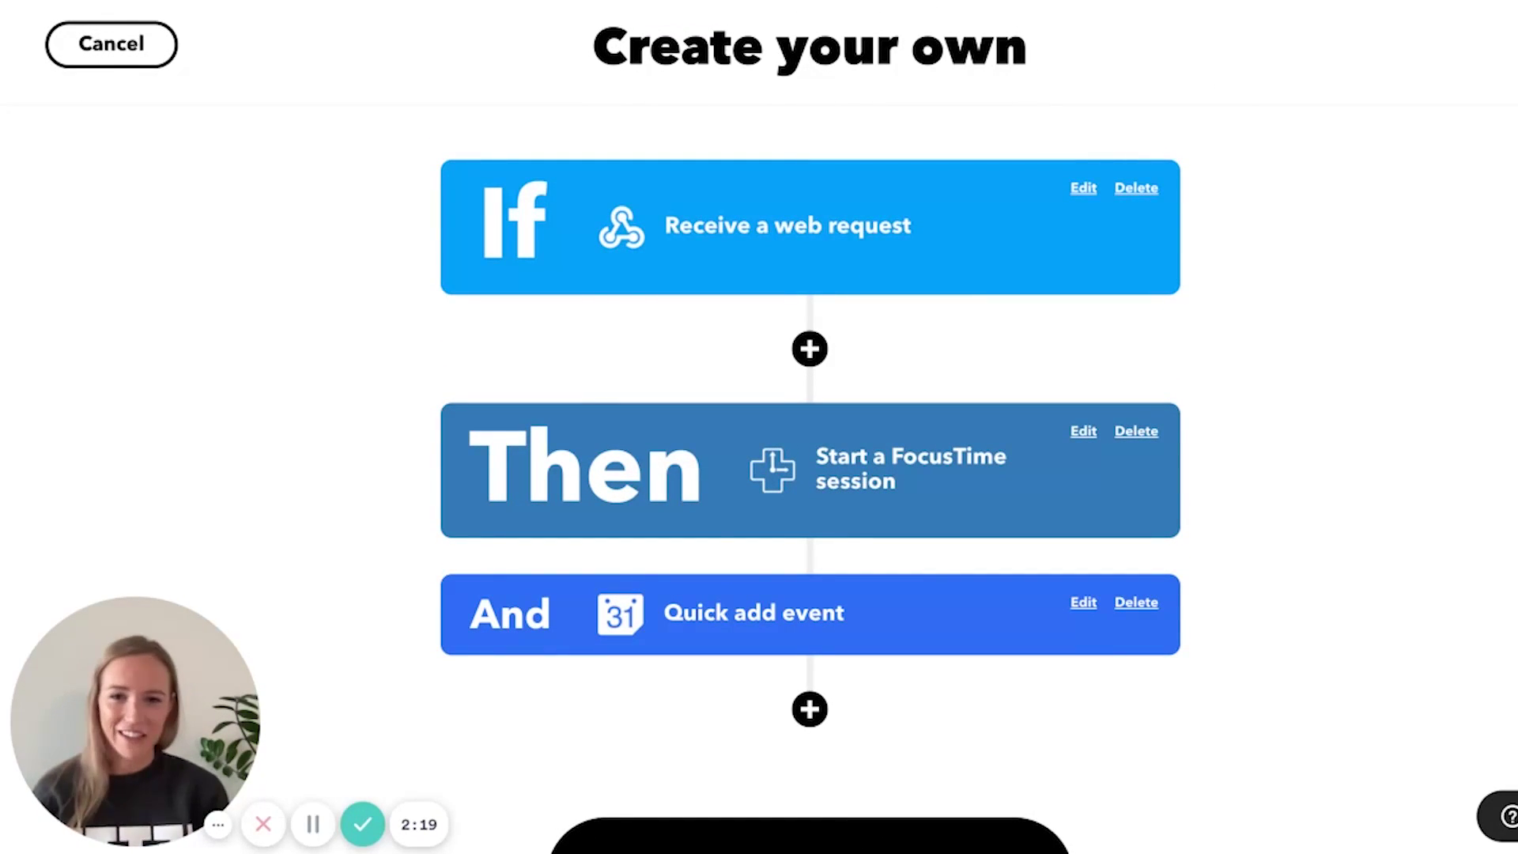
- Continue to review and title the applet 'Focus session with Siri'
scroll(762, 569, "down", 3)
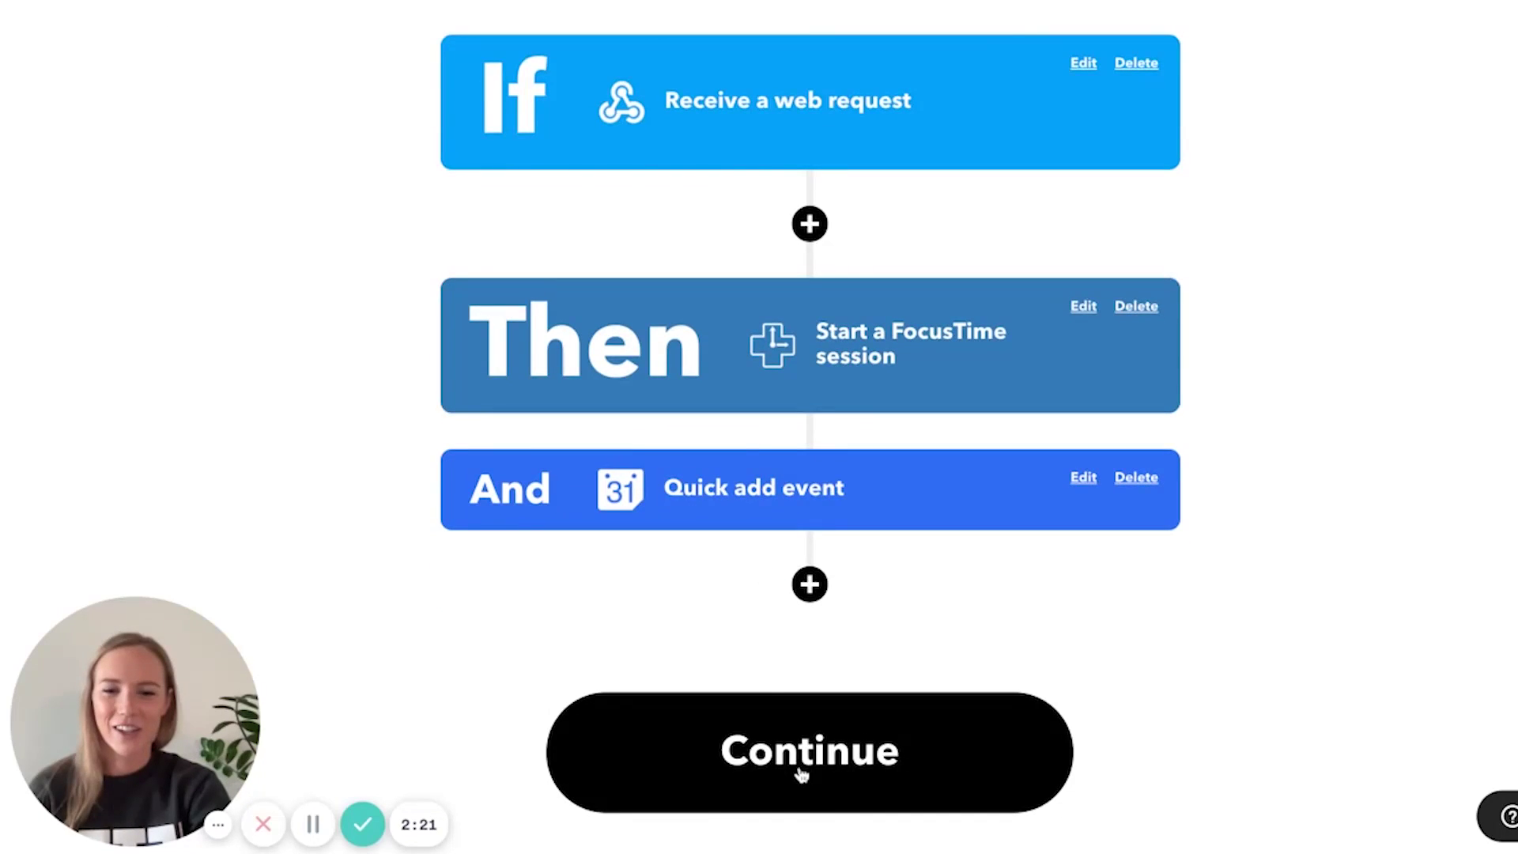
left_click(797, 767)
left_click(594, 297)
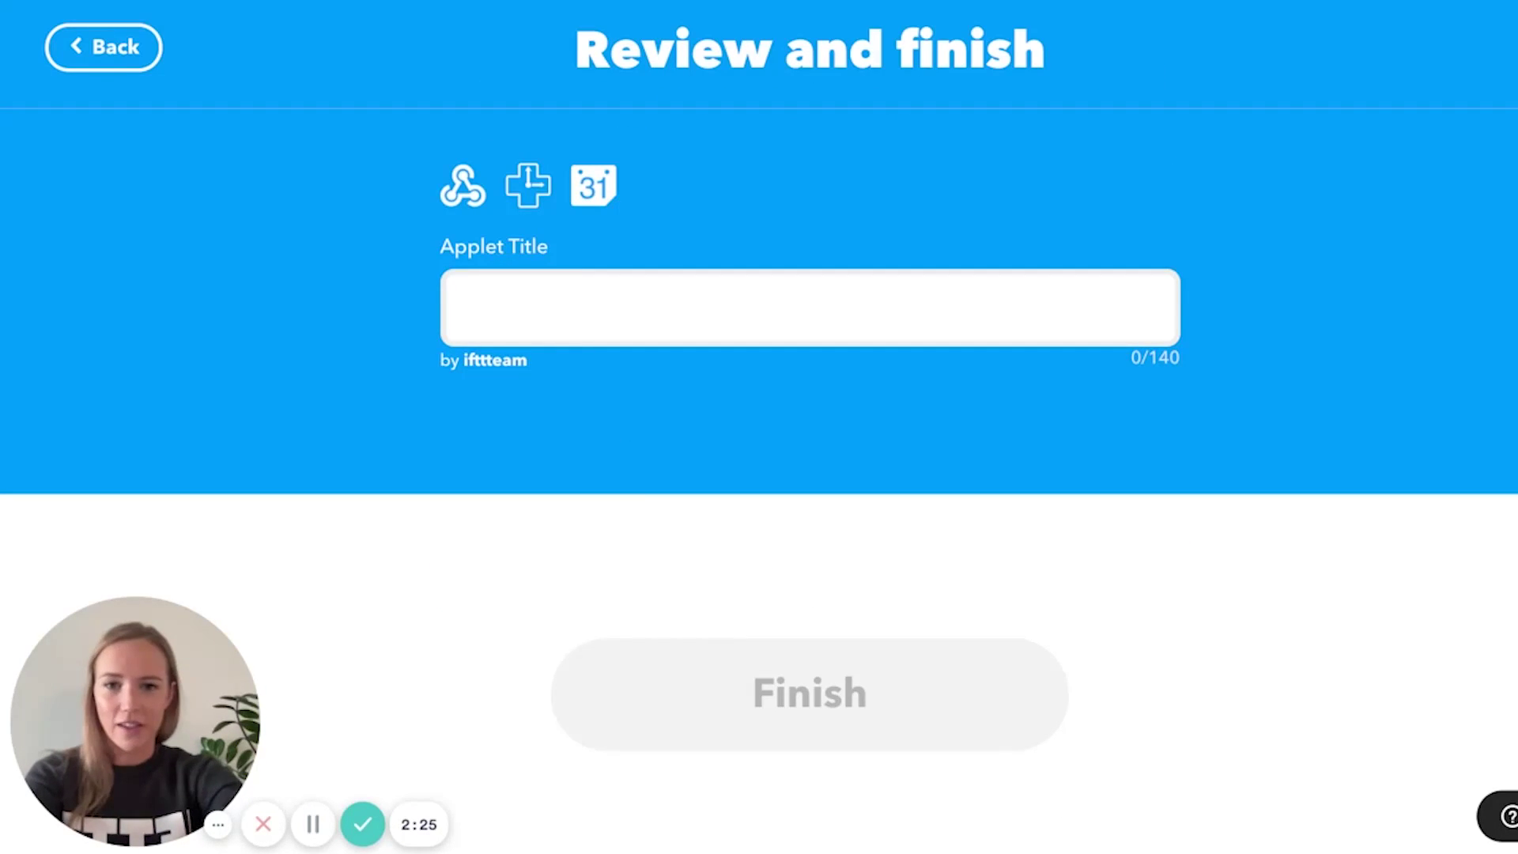
type("Focu")
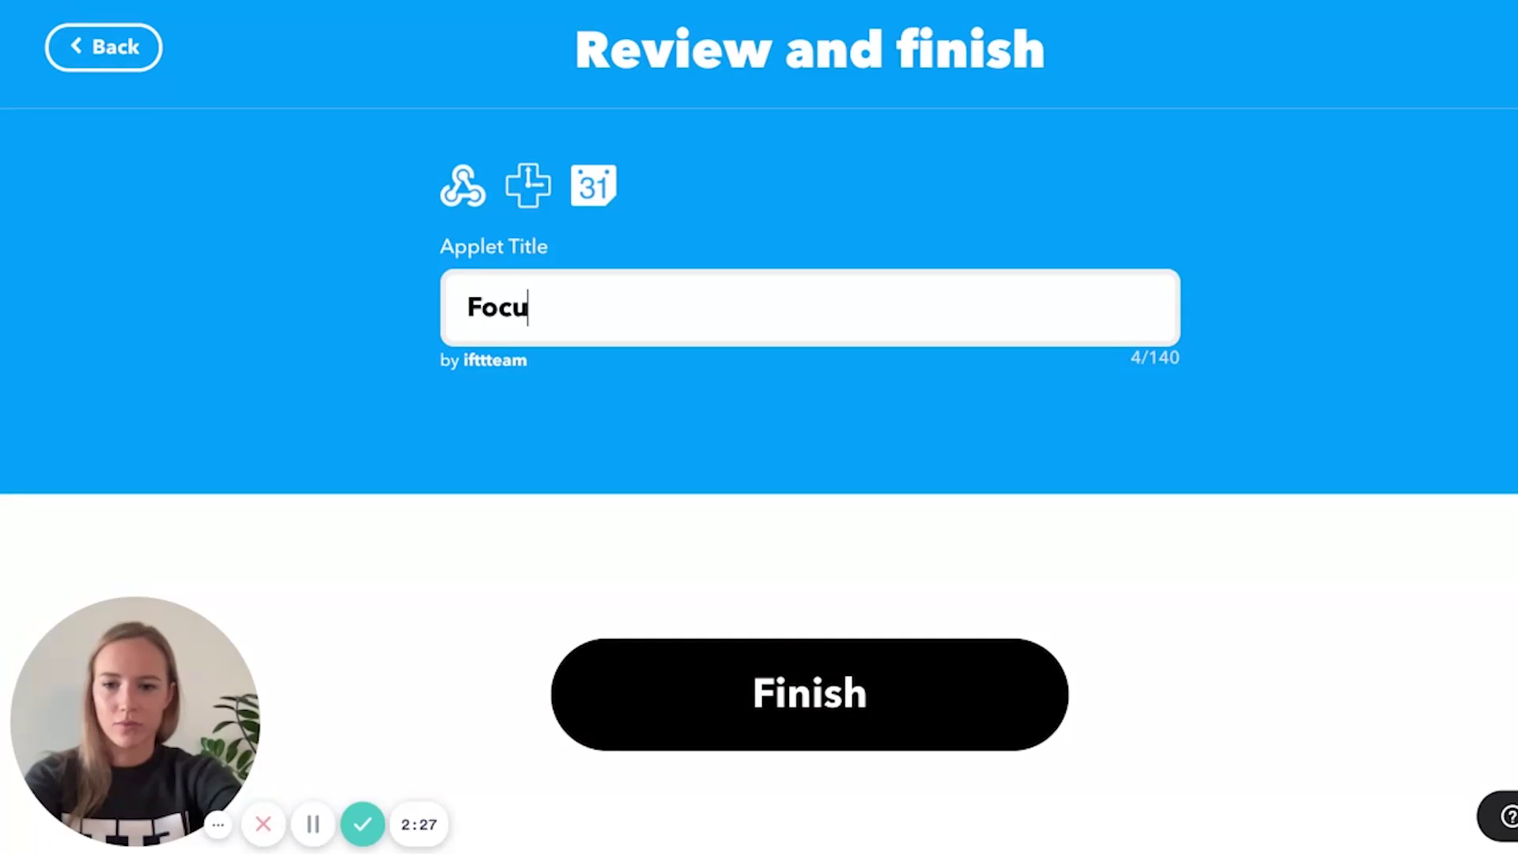
type("s session ")
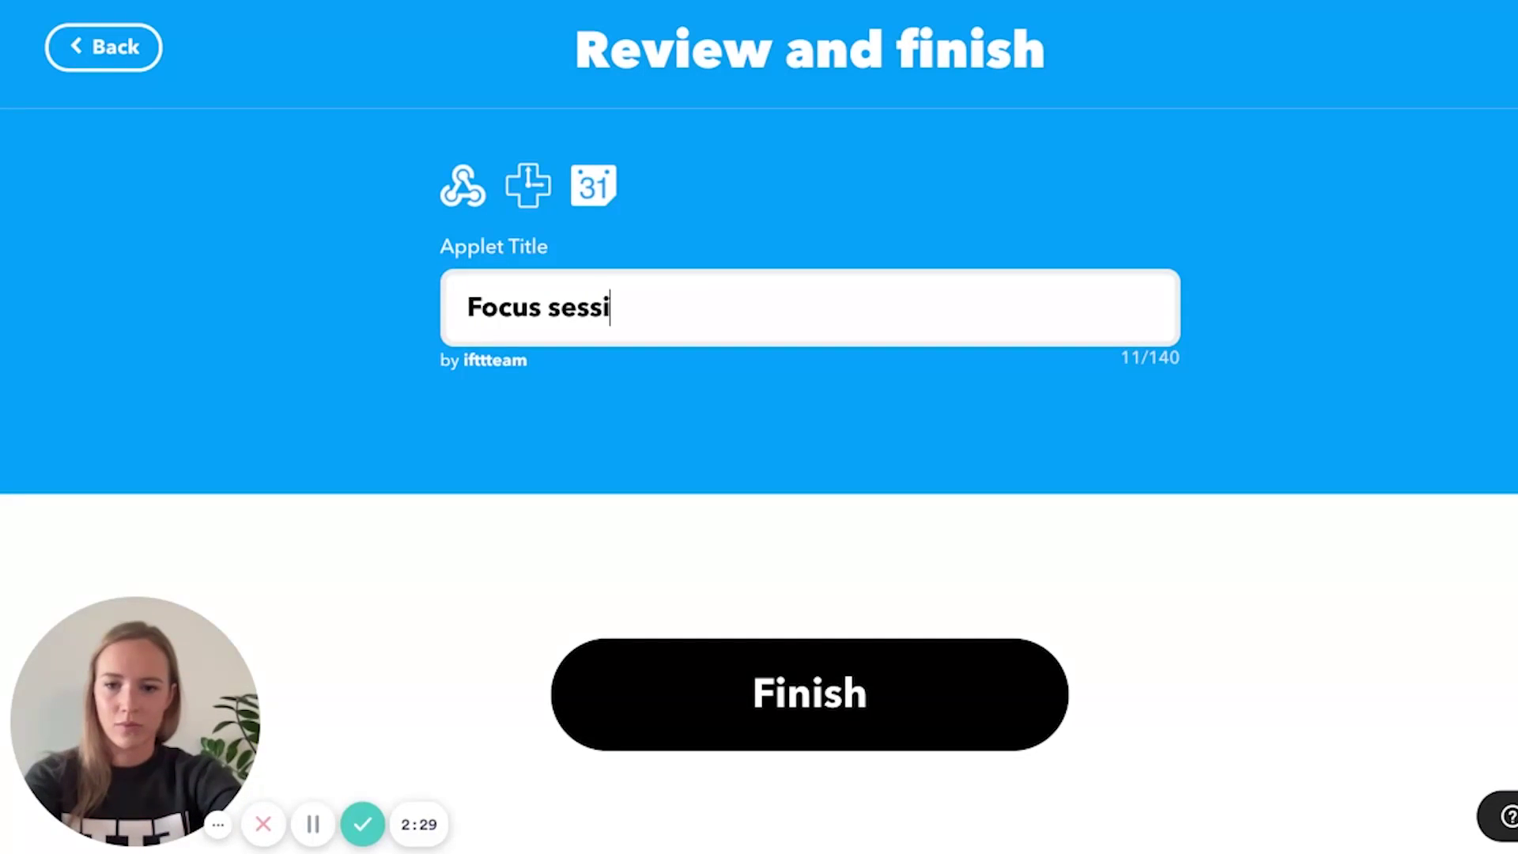
type("with Siri")
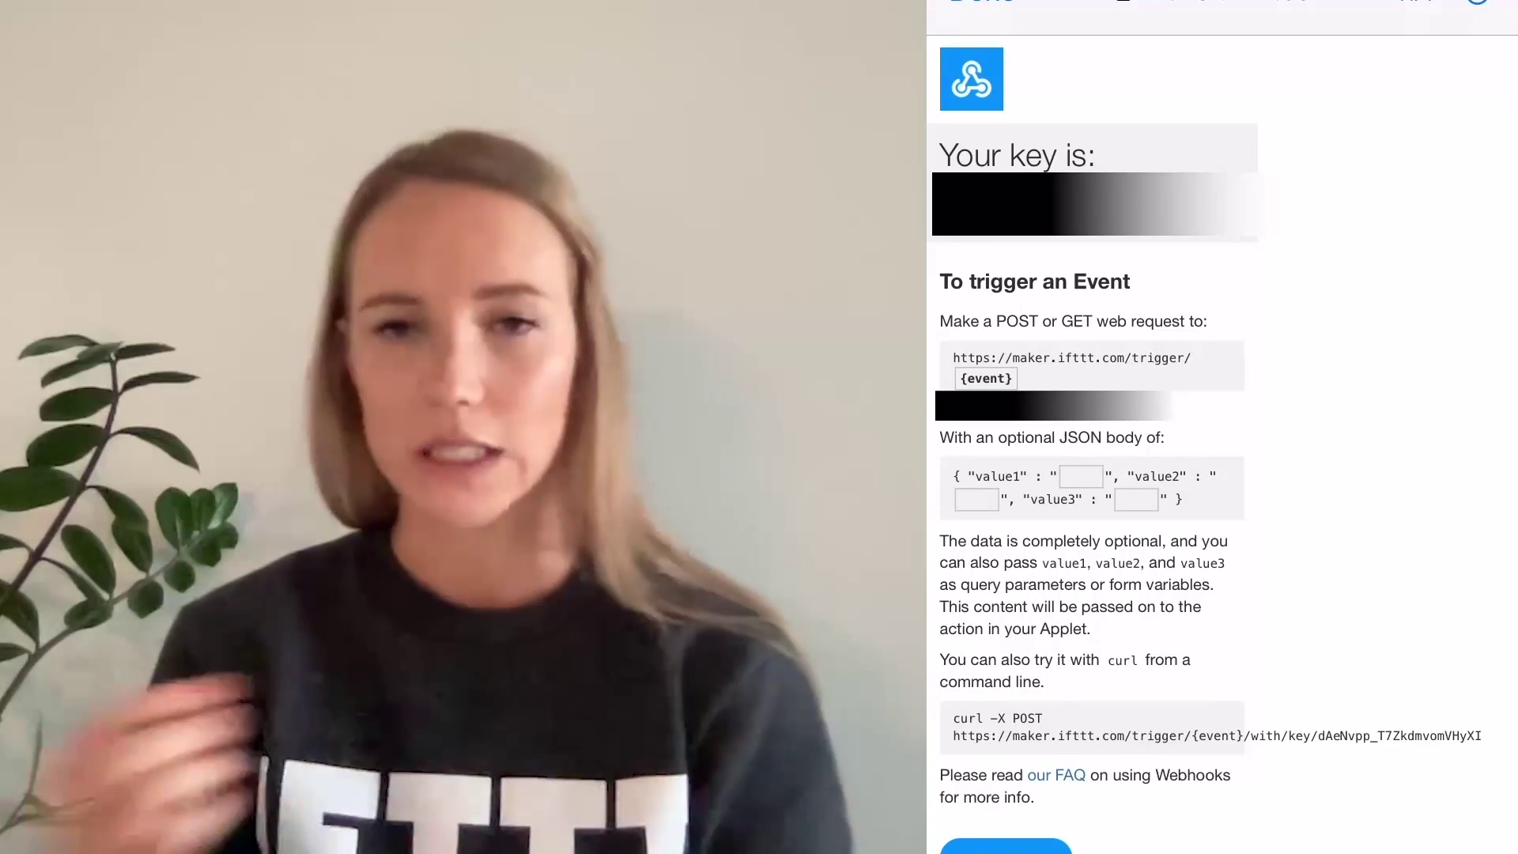
- Copy the full Webhooks key in Safari and switch to the Shortcuts app
double_click(1154, 204)
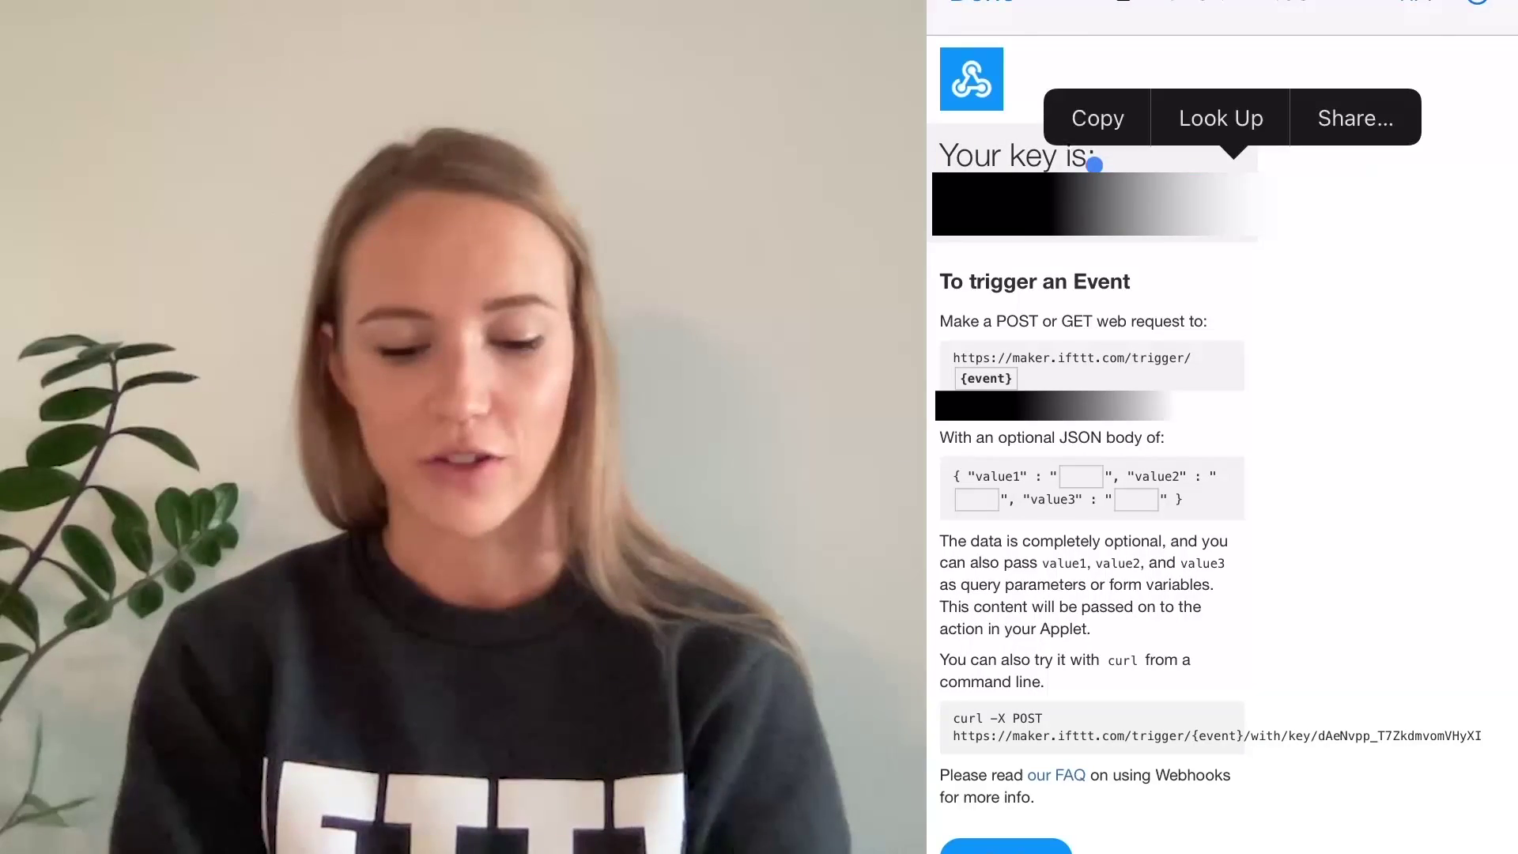
left_click_drag(1093, 164, 942, 163)
left_click(1021, 118)
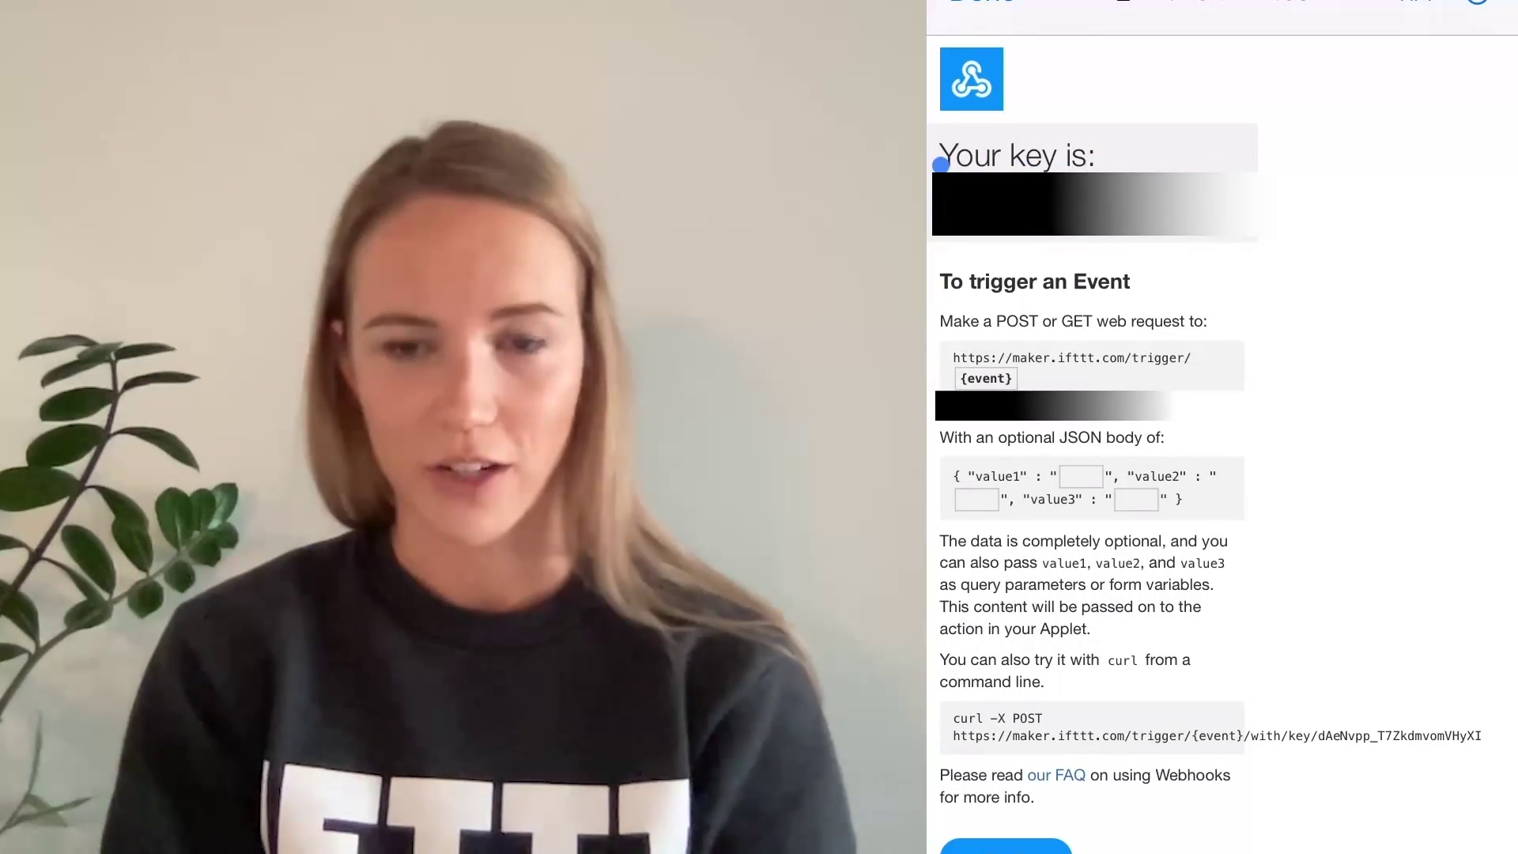
left_click_drag(1067, 845, 1384, 846)
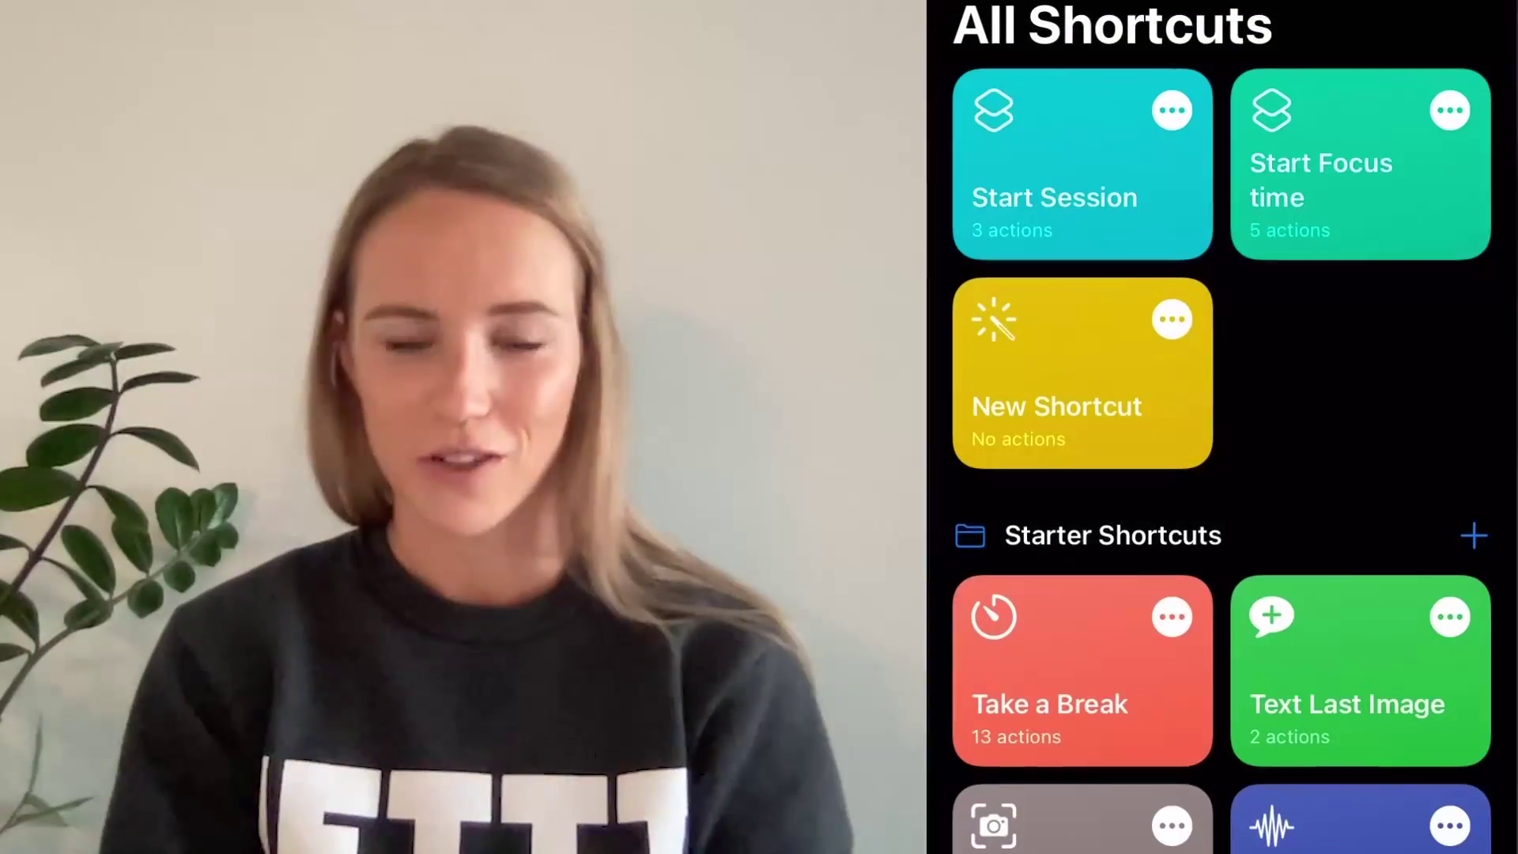